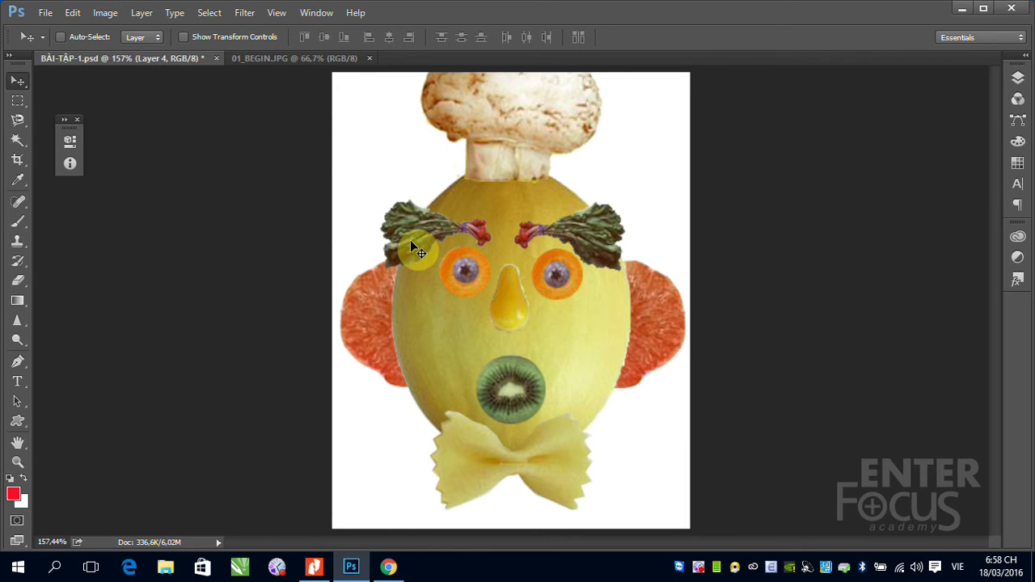
# Step: Copy the left leaf eyebrow to above the right one, flip the copy horizontally, and remove the copy
pyautogui.moveTo(411, 239); pyautogui.dragTo(549, 182)
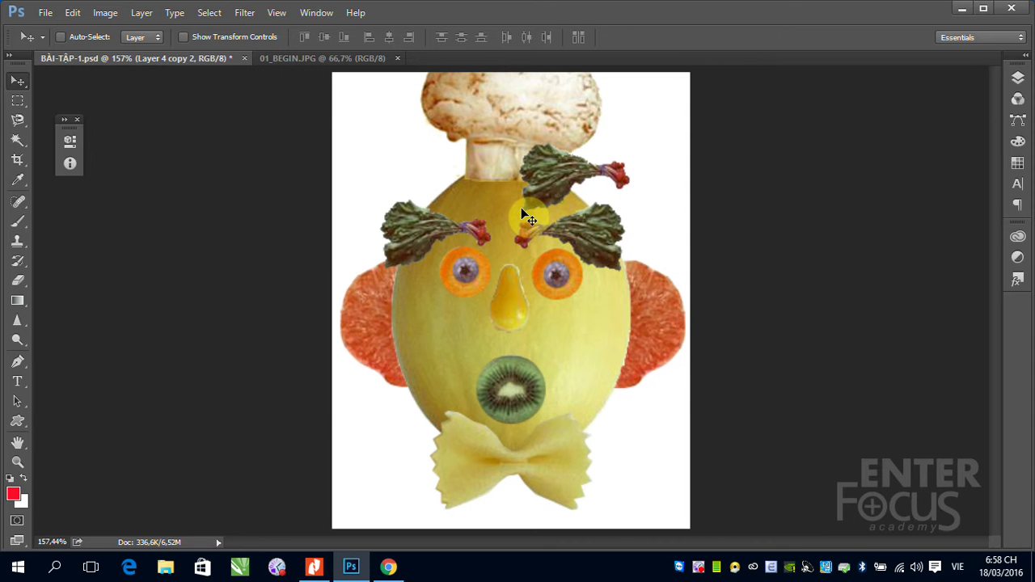
pyautogui.click(71, 18)
pyautogui.moveTo(143, 304)
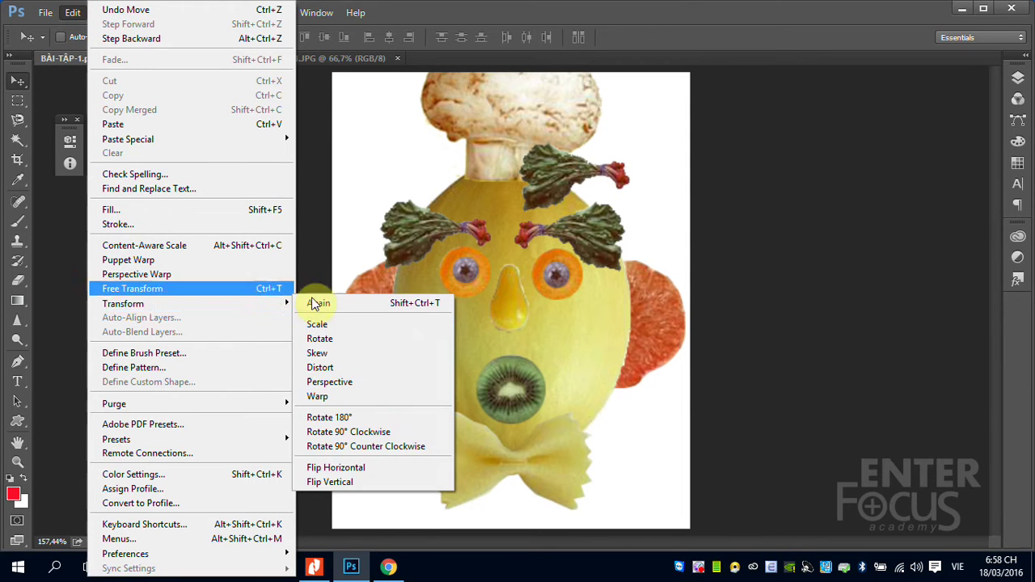
pyautogui.click(325, 468)
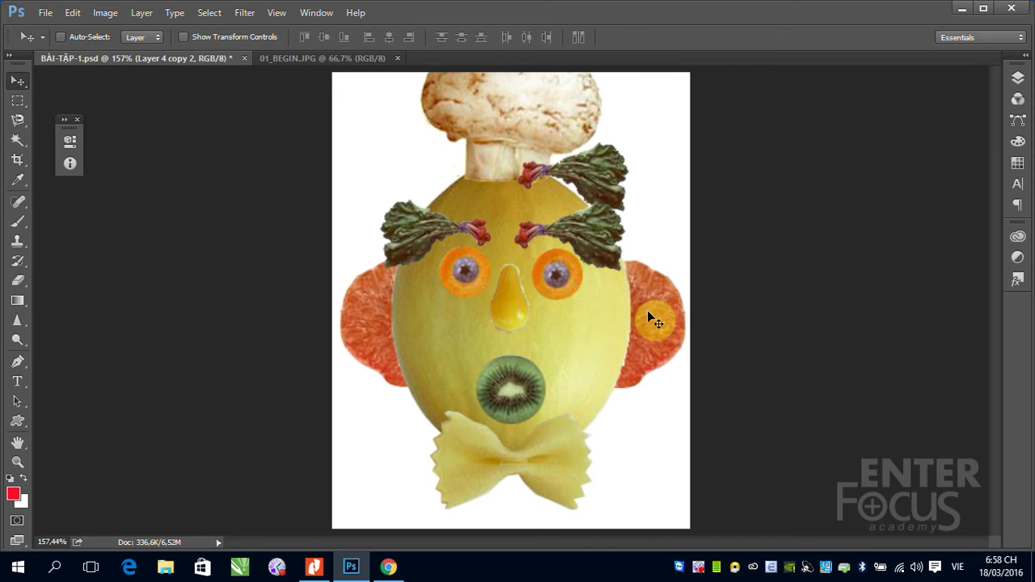
pyautogui.hotkey('ctrl', 'z')
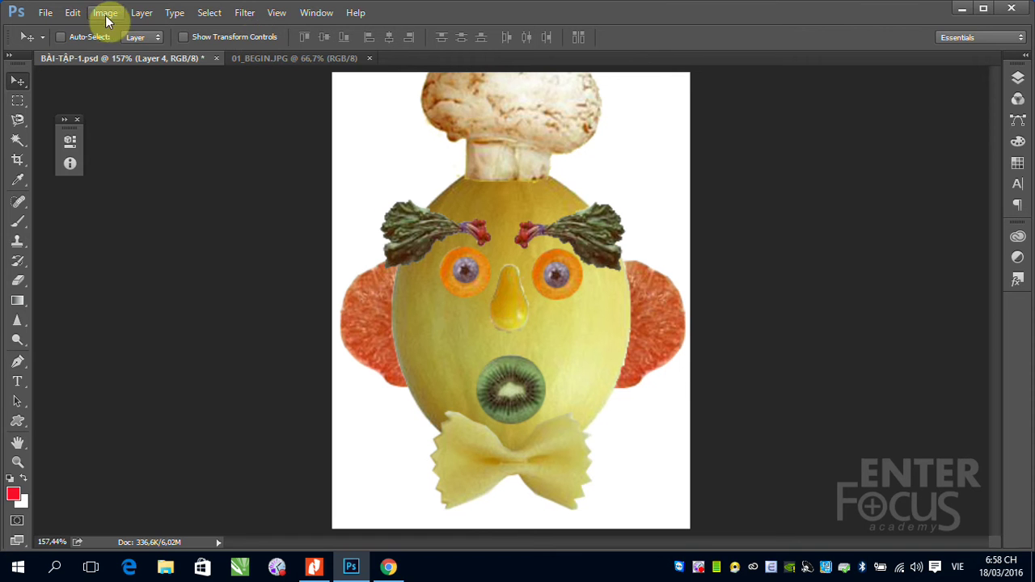
pyautogui.click(73, 13)
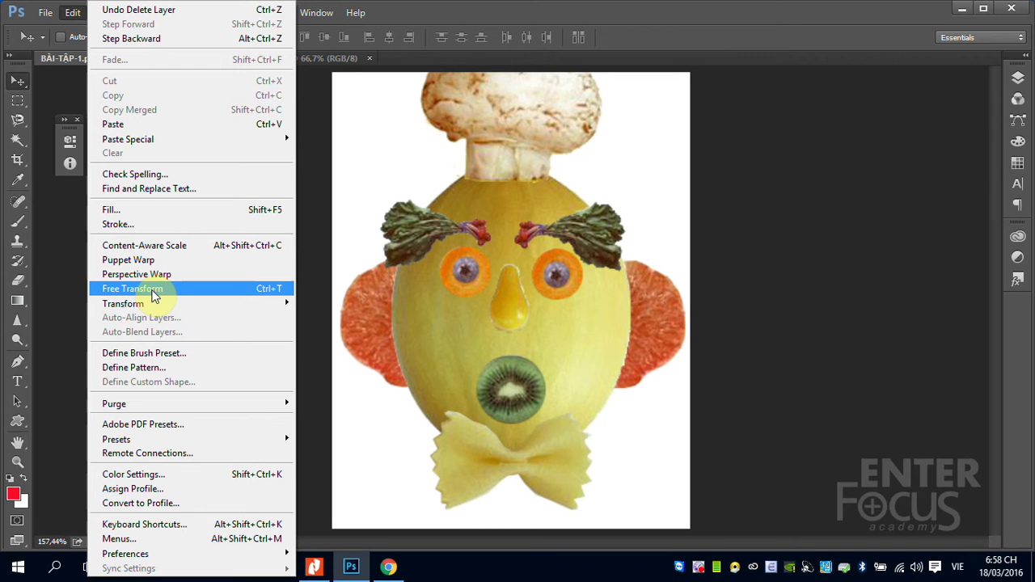
pyautogui.moveTo(143, 306)
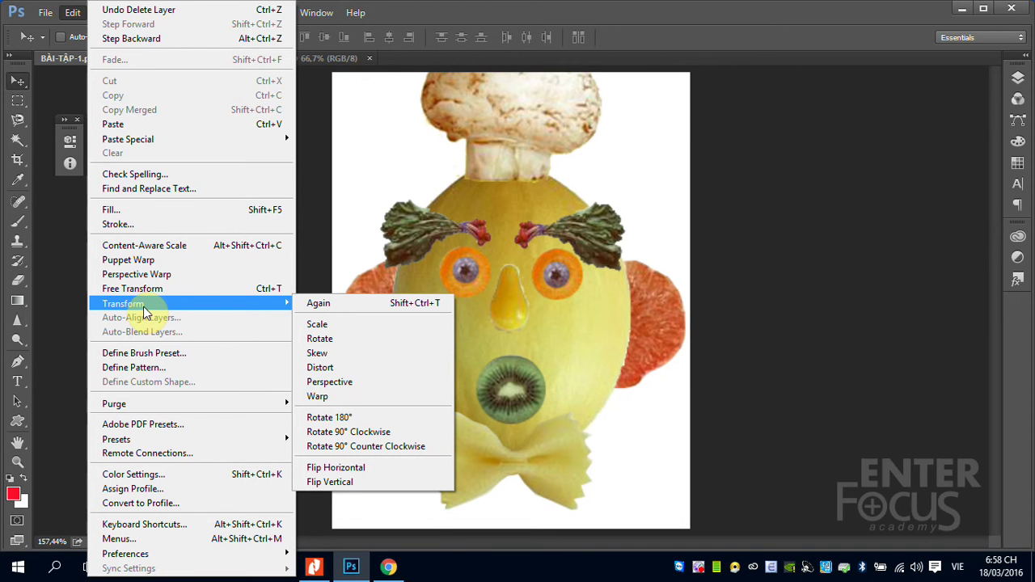
pyautogui.click(606, 250)
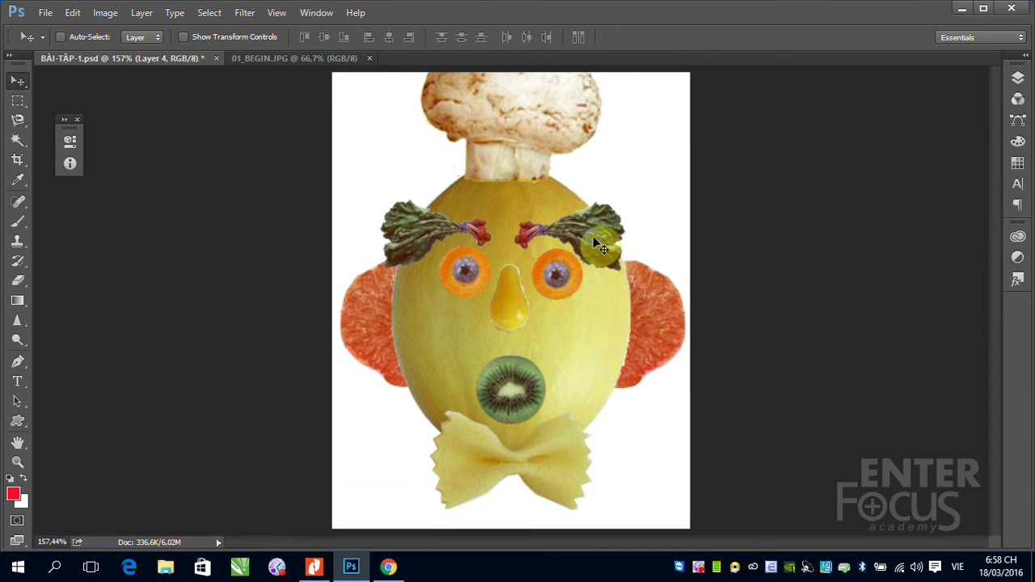
# Step: Select Layer 4 copy, the right leaf eyebrow, and move it up and outward toward the head's upper right edge
pyautogui.rightClick(595, 238)
pyautogui.click(608, 246)
pyautogui.rightClick(590, 242)
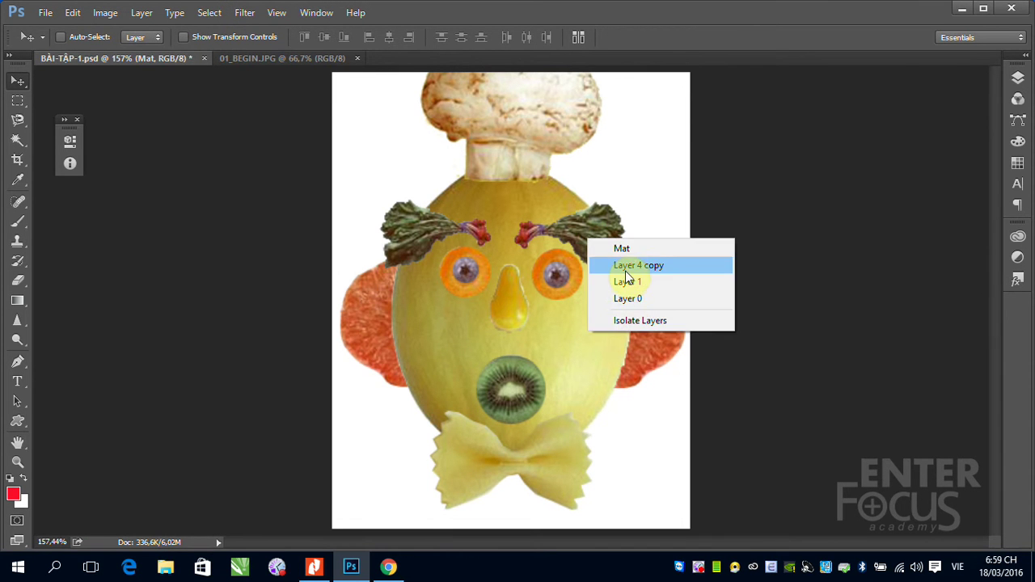
pyautogui.click(627, 268)
pyautogui.moveTo(595, 253); pyautogui.dragTo(636, 213)
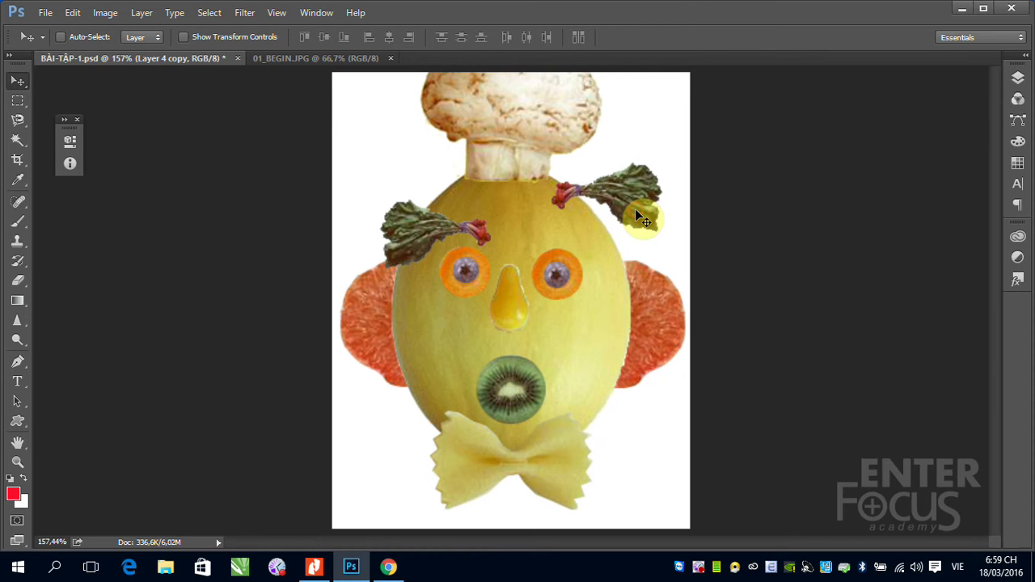
# Step: Scale the right eyebrow from its individual sides to about 89% width and 83% height
pyautogui.click(76, 16)
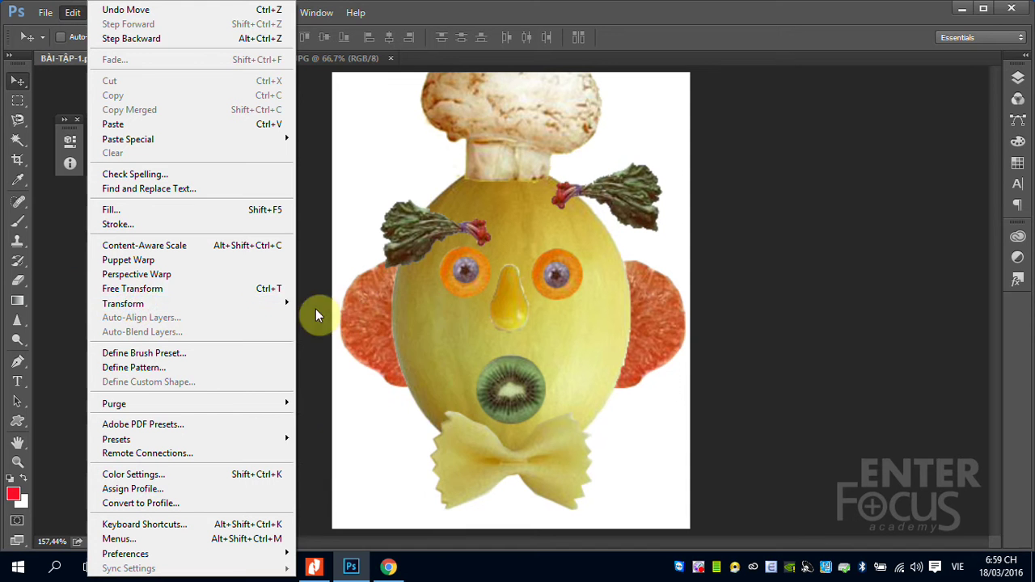
pyautogui.moveTo(257, 303)
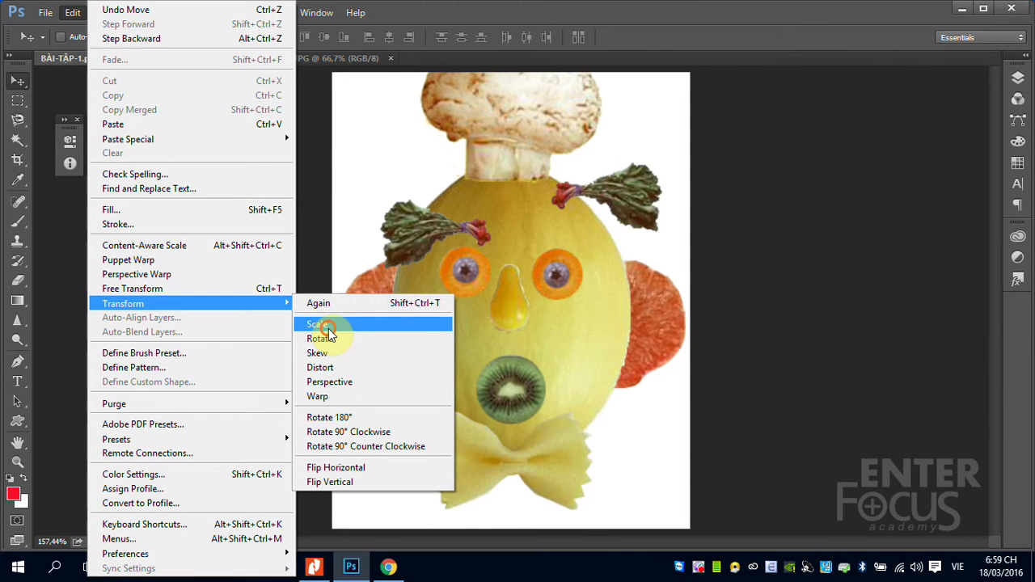
pyautogui.click(329, 327)
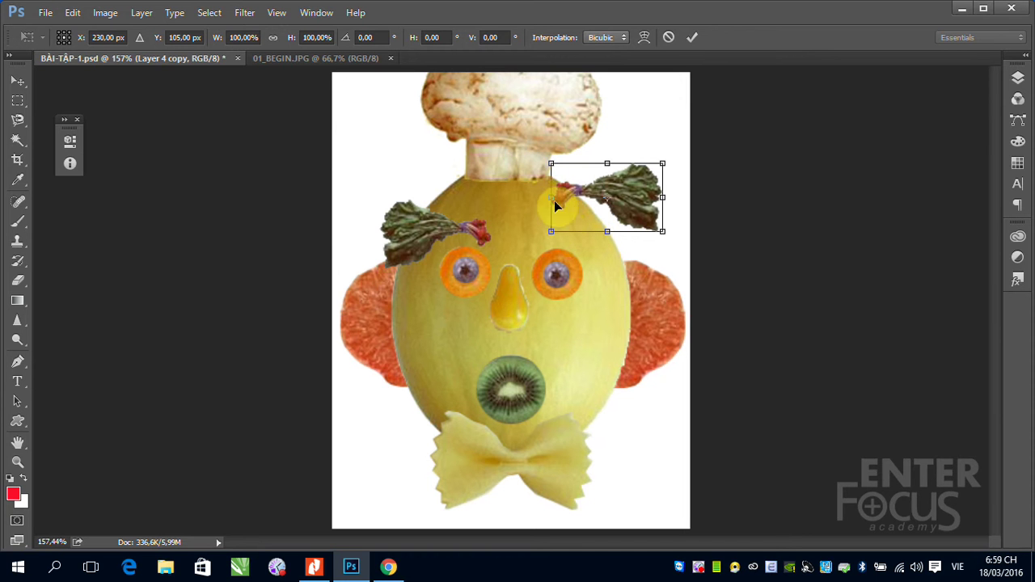
pyautogui.moveTo(551, 198)
pyautogui.mouseDown()
pyautogui.moveTo(426, 196)
pyautogui.moveTo(568, 201)
pyautogui.moveTo(534, 201)
pyautogui.mouseUp()
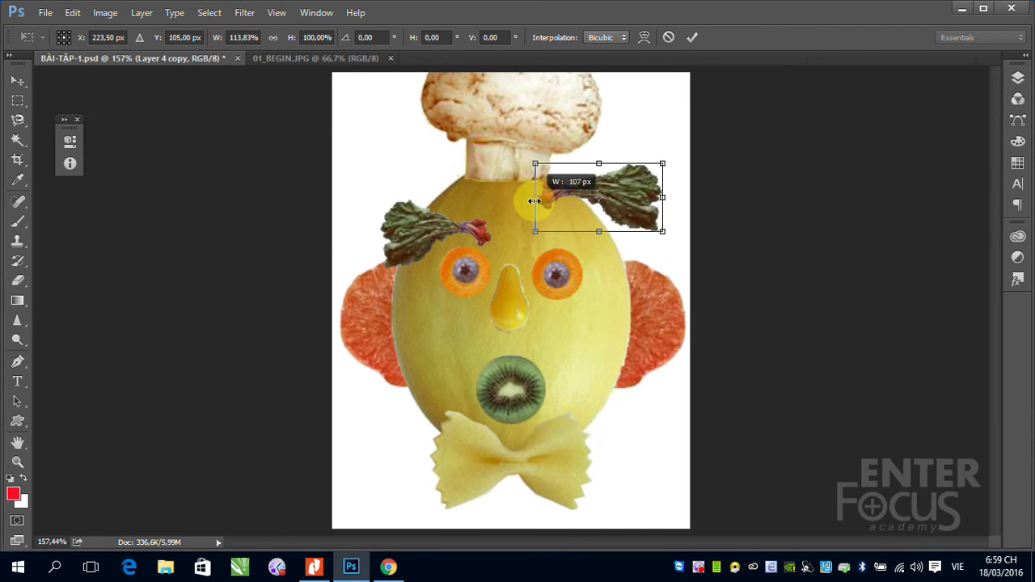
pyautogui.moveTo(664, 198)
pyautogui.mouseDown()
pyautogui.moveTo(605, 197)
pyautogui.moveTo(655, 199)
pyautogui.mouseUp()
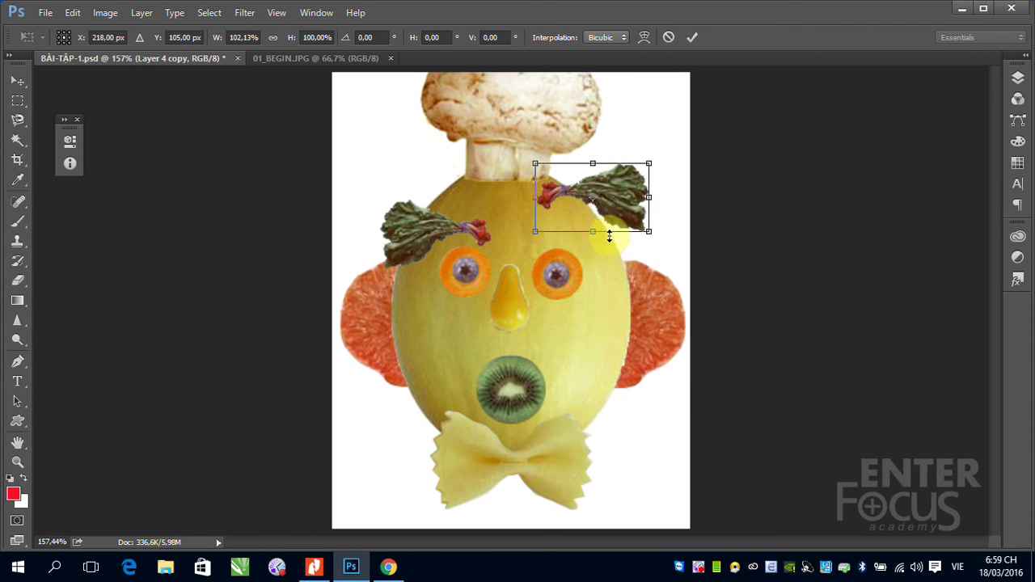
pyautogui.moveTo(594, 231)
pyautogui.mouseDown()
pyautogui.moveTo(596, 258)
pyautogui.moveTo(594, 225)
pyautogui.mouseUp()
pyautogui.moveTo(592, 163)
pyautogui.mouseDown()
pyautogui.moveTo(590, 121)
pyautogui.moveTo(592, 171)
pyautogui.mouseUp()
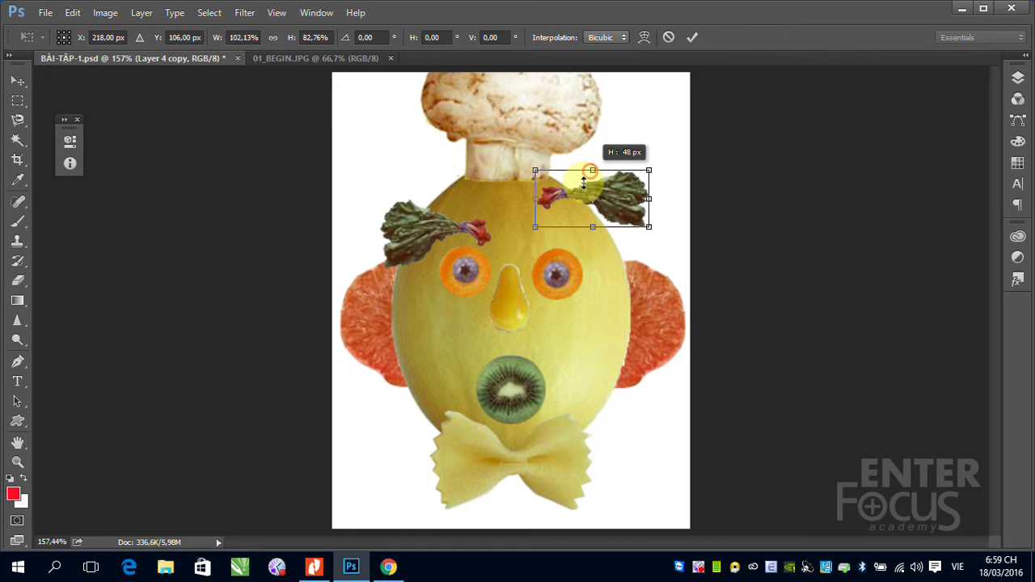
pyautogui.moveTo(535, 199)
pyautogui.mouseDown()
pyautogui.moveTo(492, 202)
pyautogui.moveTo(550, 203)
pyautogui.mouseUp()
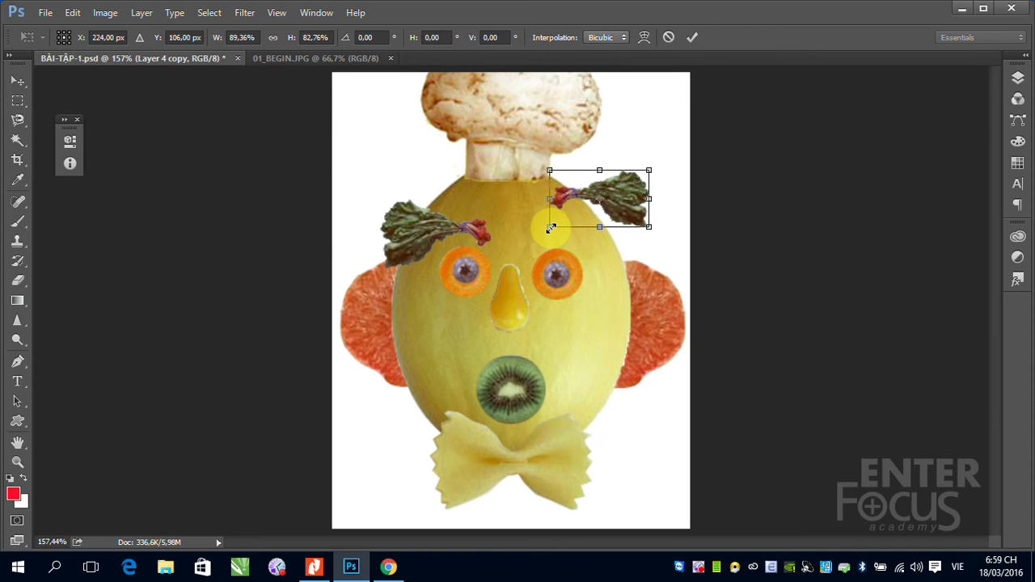
# Step: Resize the right eyebrow from its lower-left corner and its sides to about 80% width and 90% height
pyautogui.moveTo(550, 228); pyautogui.dragTo(486, 267)
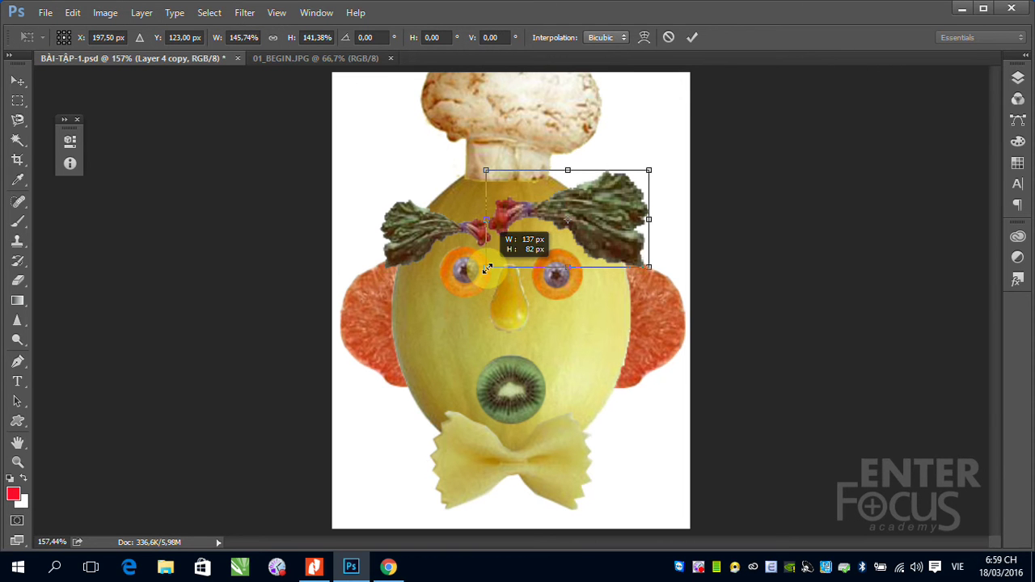
pyautogui.moveTo(487, 268); pyautogui.dragTo(554, 226)
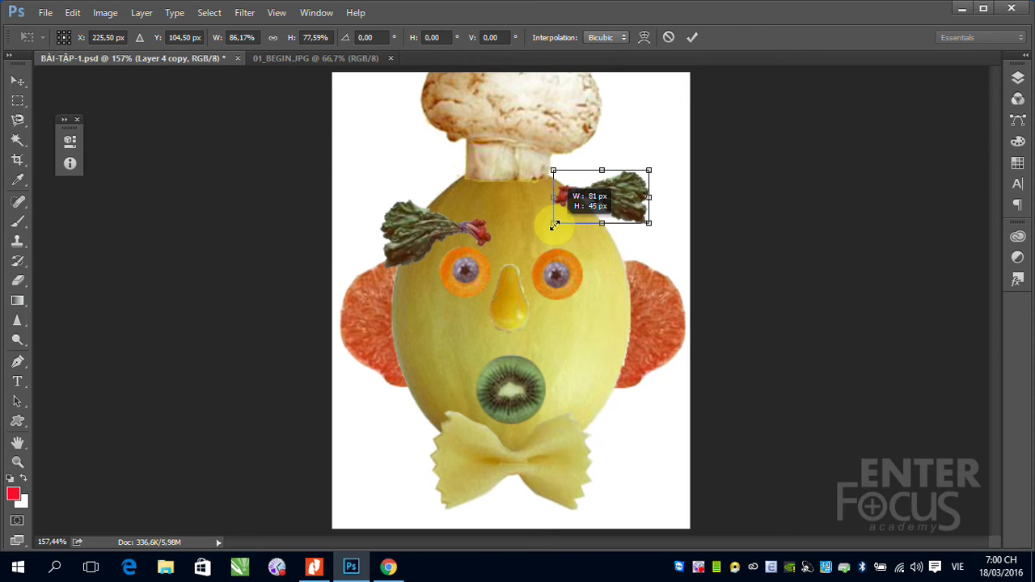
pyautogui.moveTo(554, 226); pyautogui.dragTo(556, 248)
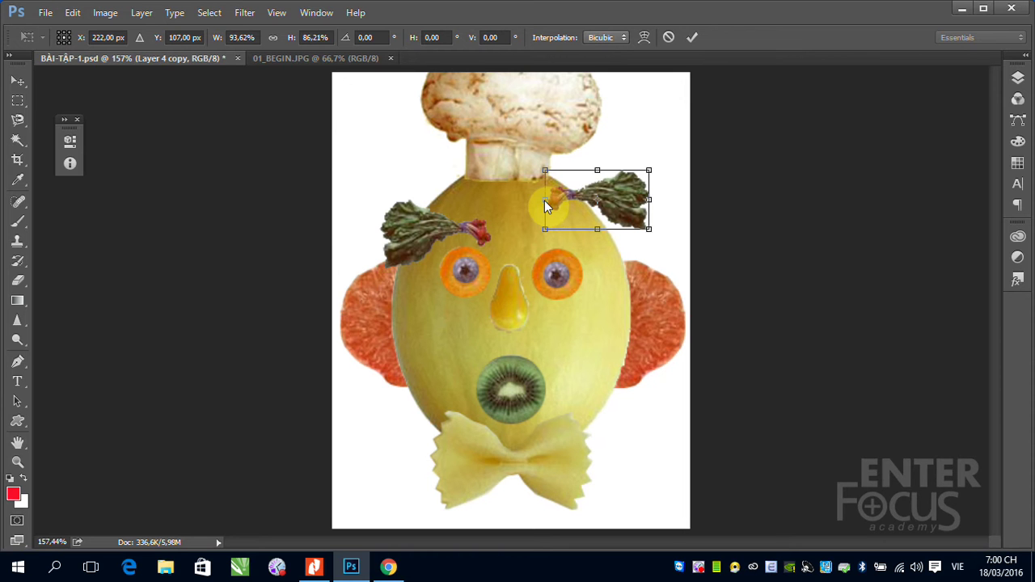
pyautogui.moveTo(545, 200)
pyautogui.mouseDown()
pyautogui.moveTo(450, 198)
pyautogui.moveTo(552, 196)
pyautogui.mouseUp()
pyautogui.moveTo(650, 199)
pyautogui.mouseDown()
pyautogui.moveTo(668, 199)
pyautogui.moveTo(642, 198)
pyautogui.mouseUp()
pyautogui.moveTo(598, 169)
pyautogui.mouseDown()
pyautogui.moveTo(599, 132)
pyautogui.moveTo(598, 167)
pyautogui.mouseUp()
pyautogui.moveTo(600, 232)
pyautogui.mouseDown()
pyautogui.moveTo(599, 241)
pyautogui.moveTo(598, 227)
pyautogui.mouseUp()
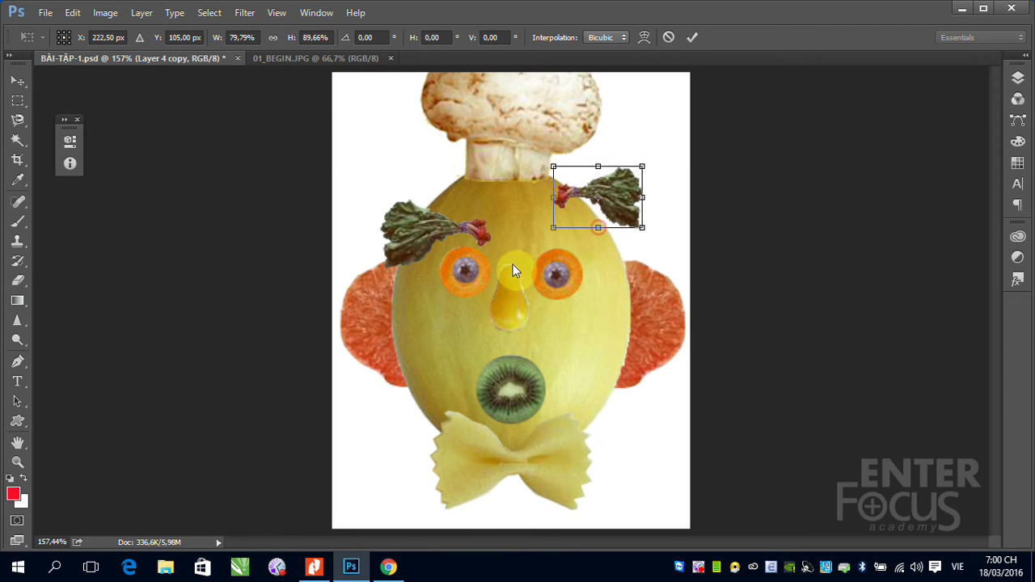
# Step: Stretch and narrow the right eyebrow symmetrically about its centre, ending at about 84% width
pyautogui.moveTo(552, 198); pyautogui.dragTo(526, 198)
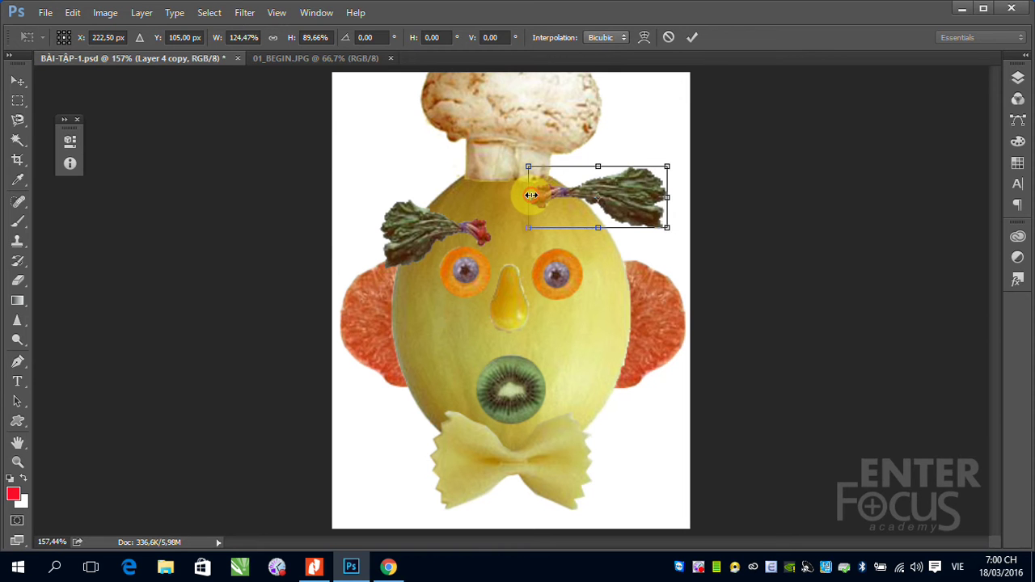
pyautogui.moveTo(530, 194); pyautogui.dragTo(520, 195)
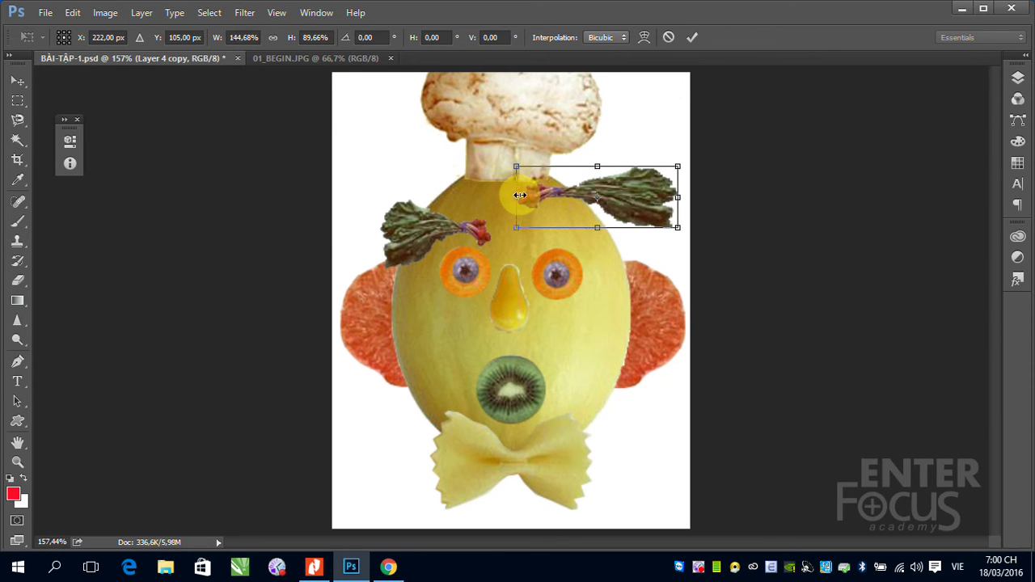
pyautogui.moveTo(520, 195); pyautogui.dragTo(554, 199)
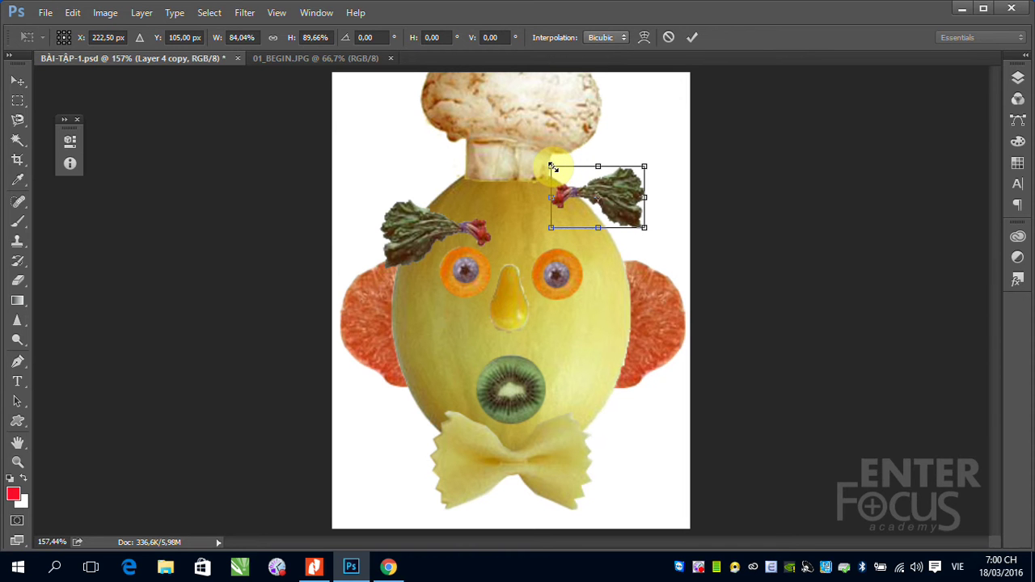
# Step: Shrink the right eyebrow about its centre to about 56% width and 60% height, apply the scaling, and undo it
pyautogui.moveTo(550, 167); pyautogui.dragTo(556, 191)
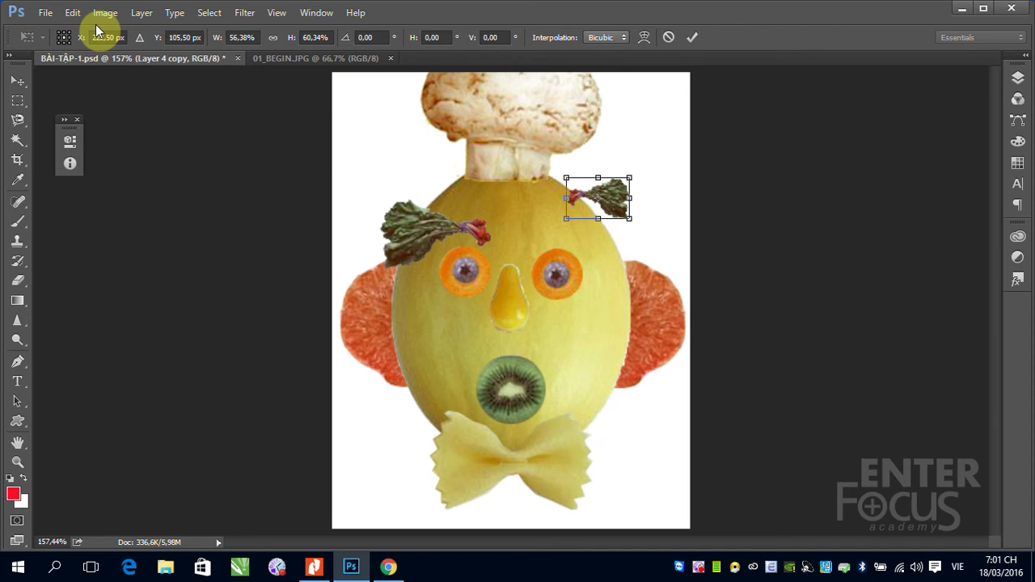
pyautogui.click(691, 38)
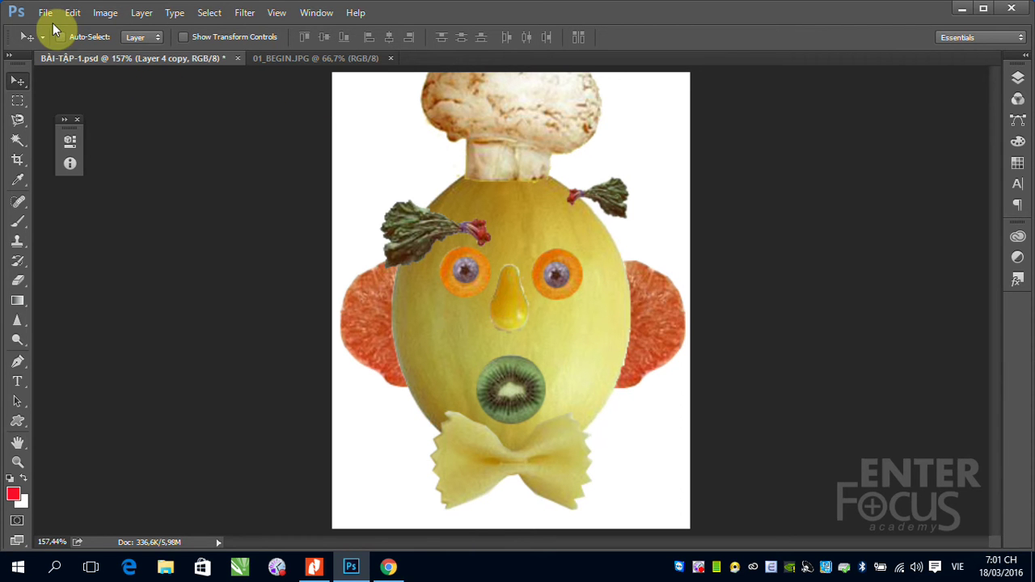
pyautogui.hotkey('ctrl', 'z')
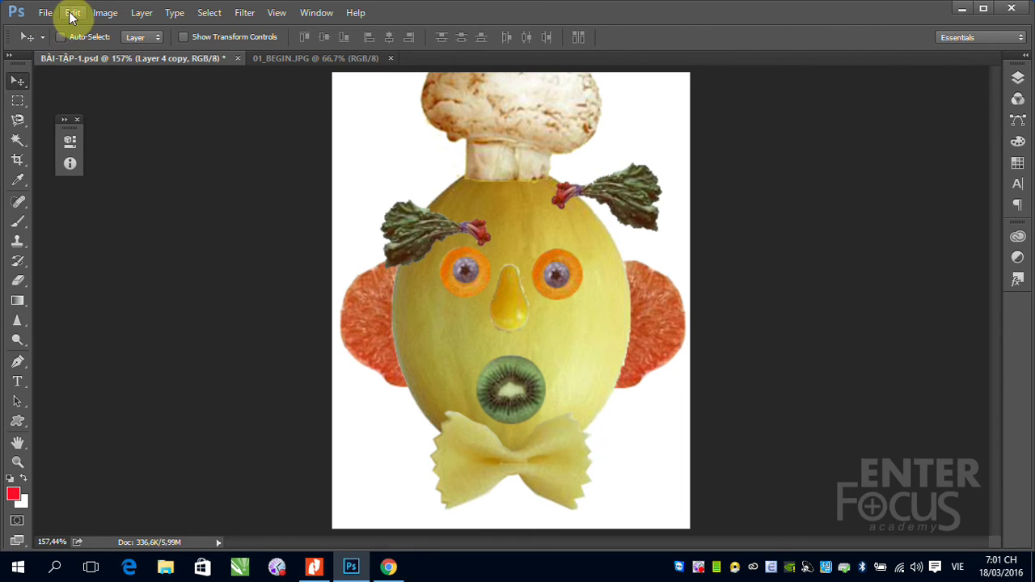
# Step: With the Rotate transform, move the right eyebrow up beside the mushroom hat and turn it freehand to about -17°
pyautogui.click(72, 13)
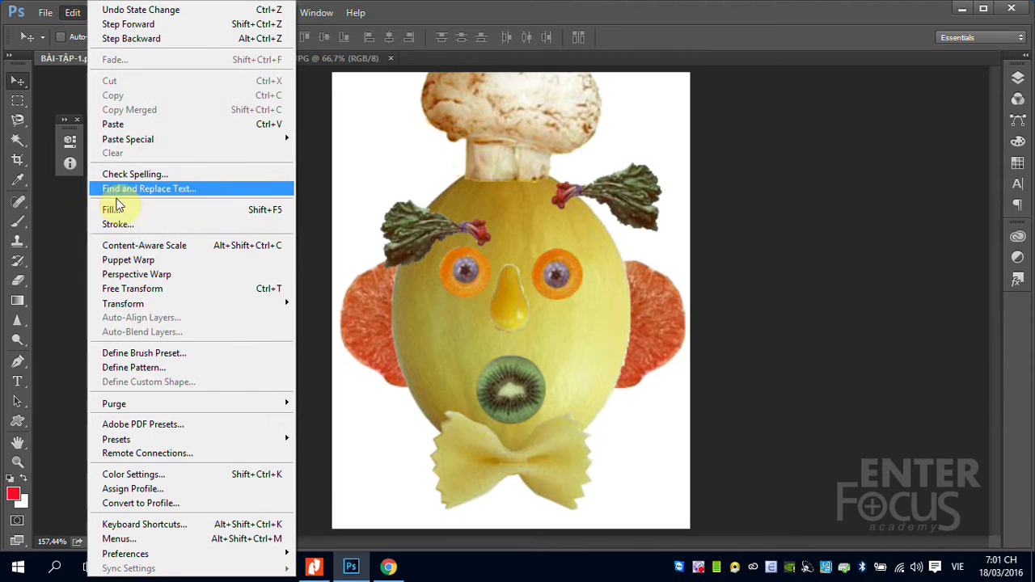
pyautogui.moveTo(230, 302)
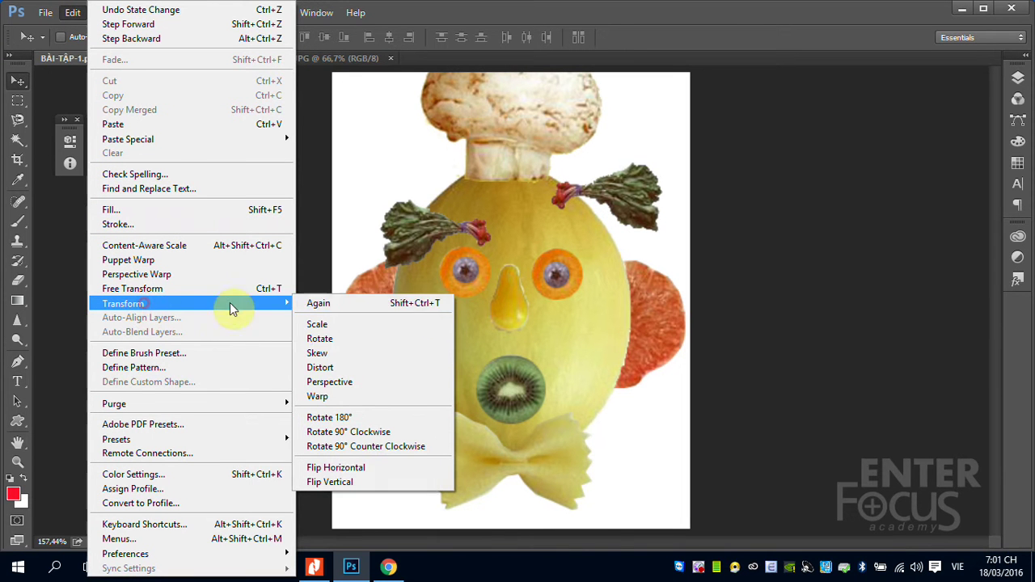
pyautogui.click(364, 339)
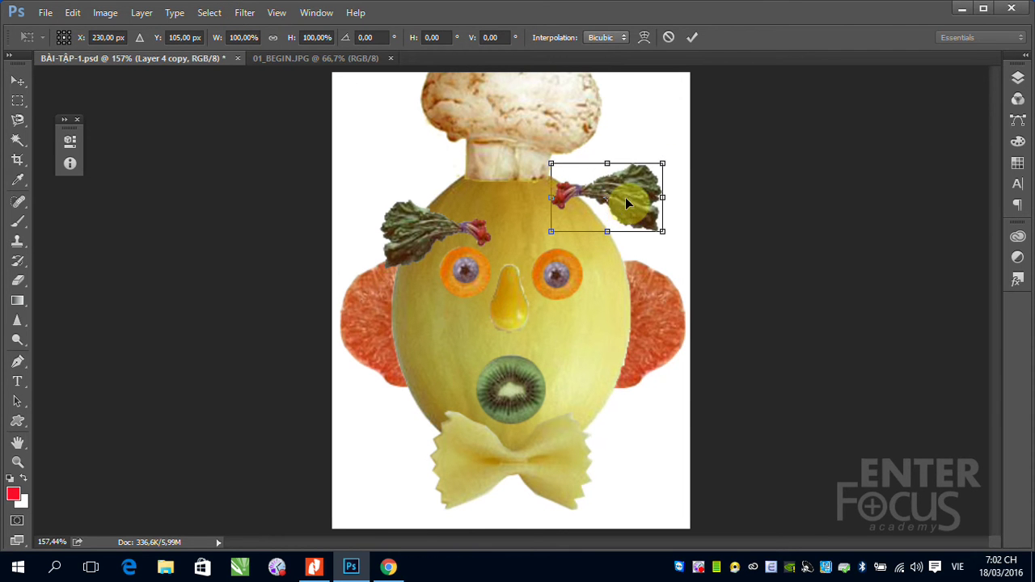
pyautogui.moveTo(626, 198); pyautogui.dragTo(641, 166)
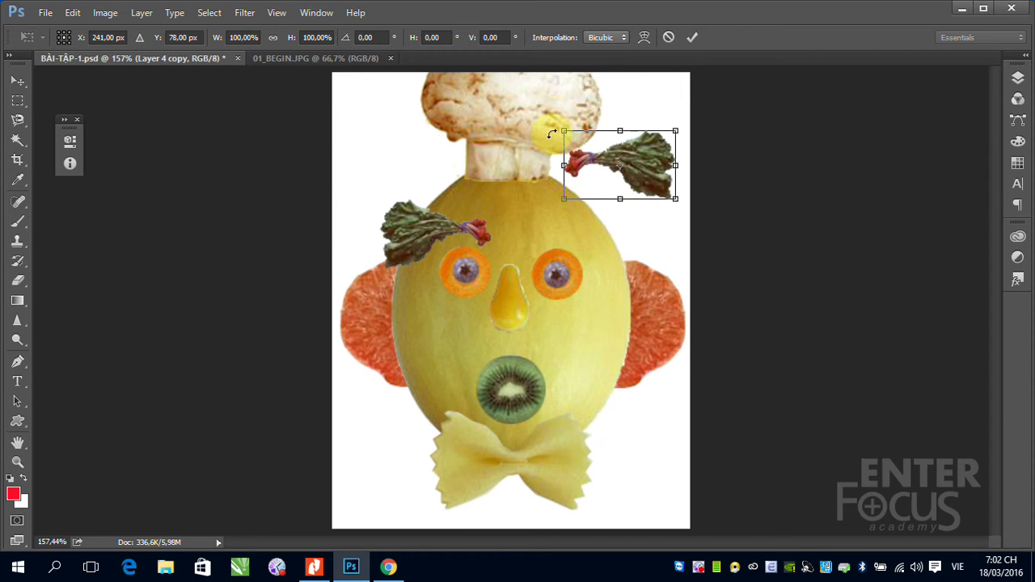
pyautogui.moveTo(547, 162); pyautogui.dragTo(542, 104)
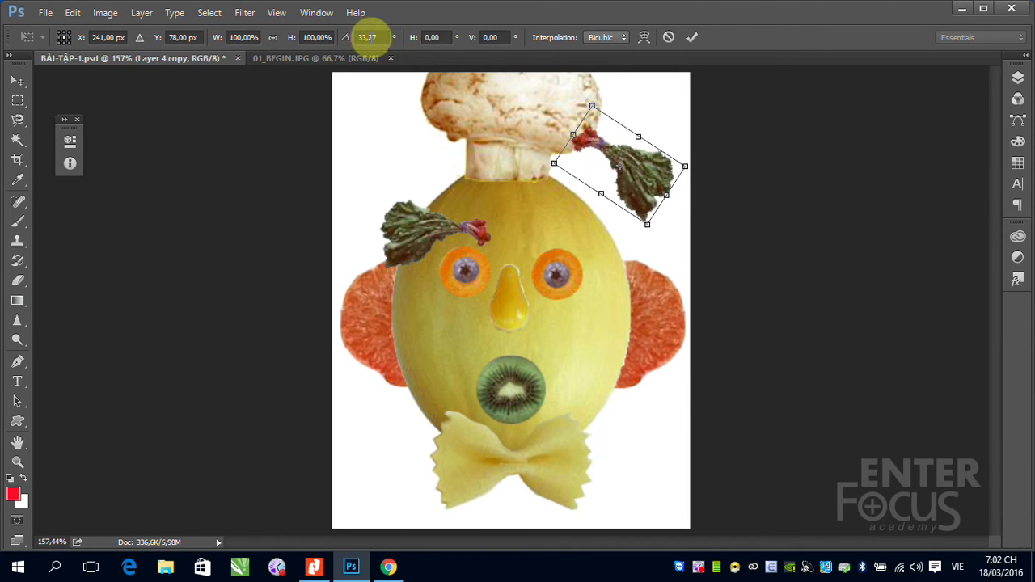
pyautogui.moveTo(538, 167); pyautogui.dragTo(555, 222)
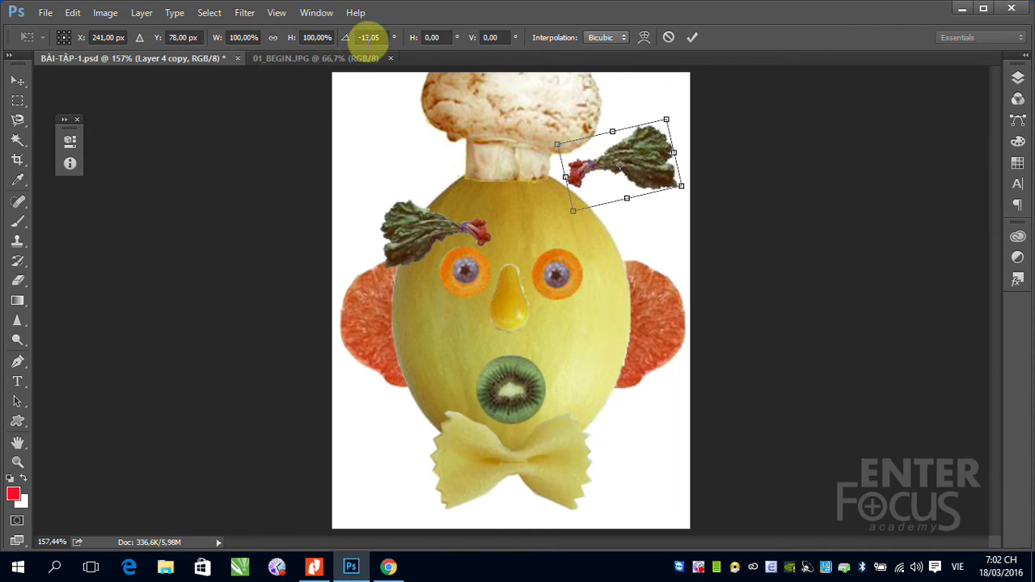
# Step: Set the right eyebrow's rotation angle to exactly -45°
pyautogui.click(368, 38)
pyautogui.write('-45')
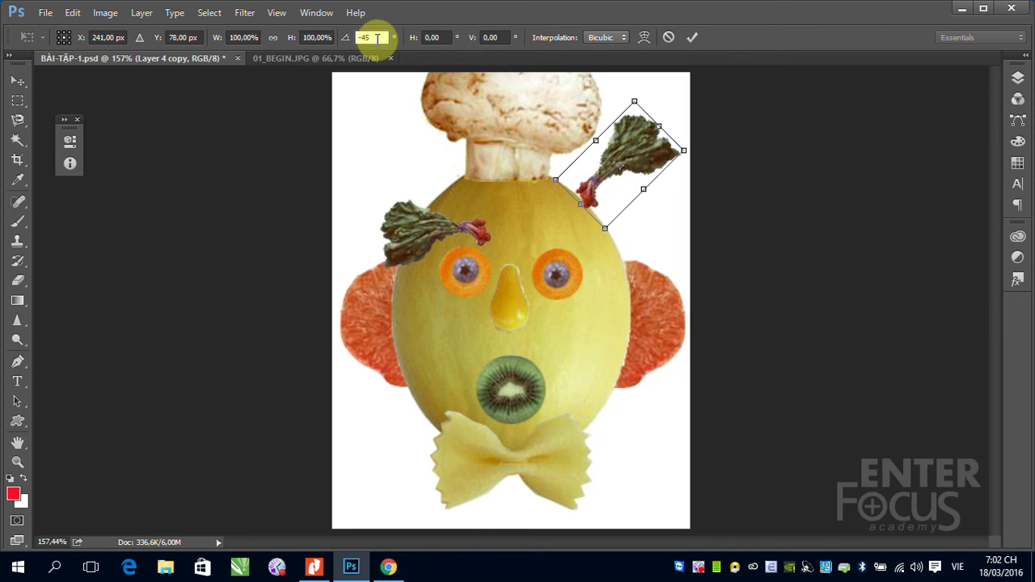
pyautogui.click(372, 38)
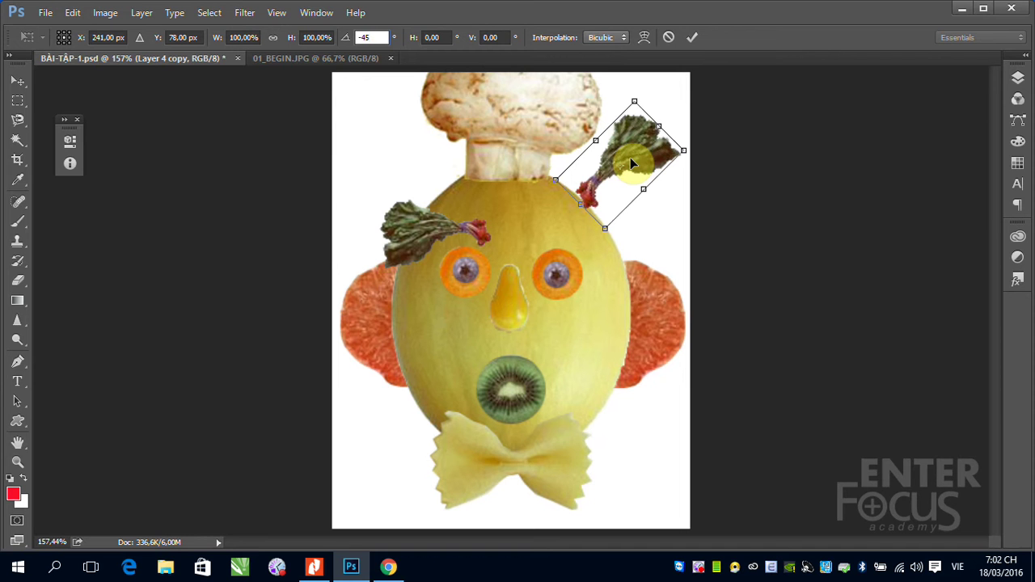
# Step: Rotate the right eyebrow to about -30° around a pivot placed on the forehead, apply it, and move the eyebrow back above the right eye
pyautogui.moveTo(632, 160); pyautogui.dragTo(525, 231)
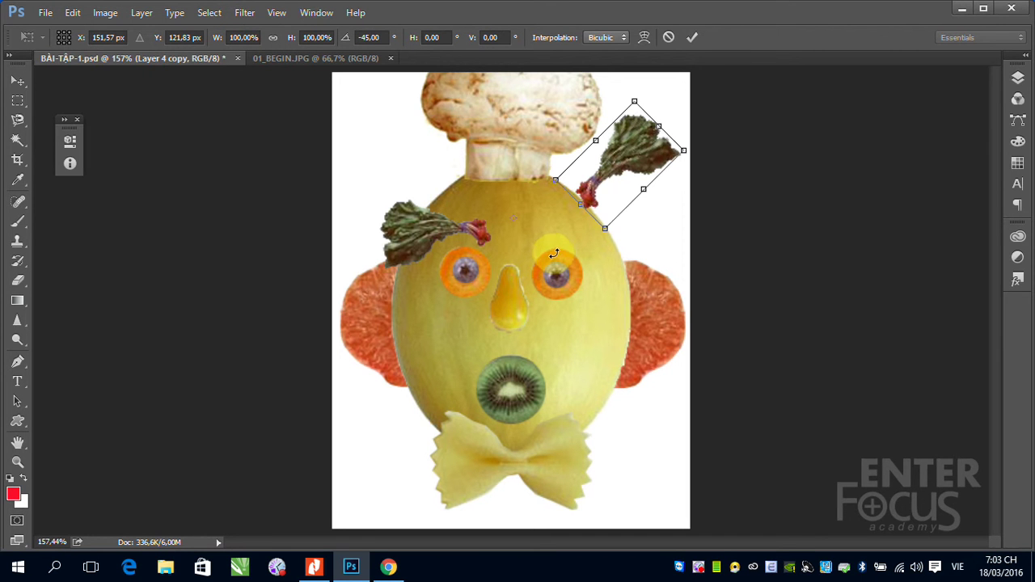
pyautogui.moveTo(512, 219); pyautogui.dragTo(540, 226)
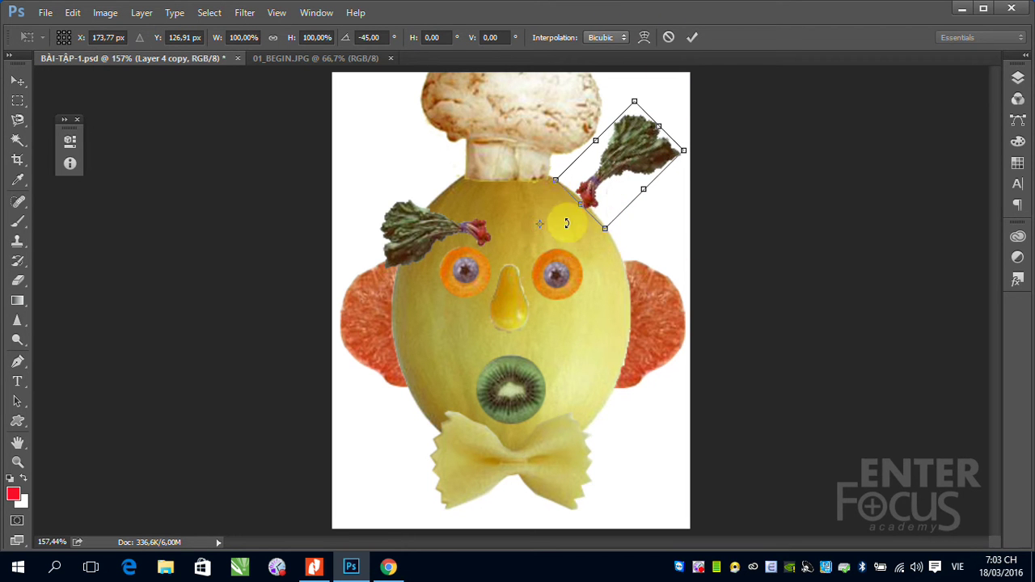
pyautogui.moveTo(537, 168)
pyautogui.mouseDown()
pyautogui.moveTo(480, 234)
pyautogui.moveTo(649, 272)
pyautogui.moveTo(583, 118)
pyautogui.moveTo(435, 164)
pyautogui.moveTo(430, 246)
pyautogui.moveTo(578, 296)
pyautogui.moveTo(612, 188)
pyautogui.moveTo(573, 143)
pyautogui.moveTo(552, 143)
pyautogui.moveTo(538, 165)
pyautogui.mouseUp()
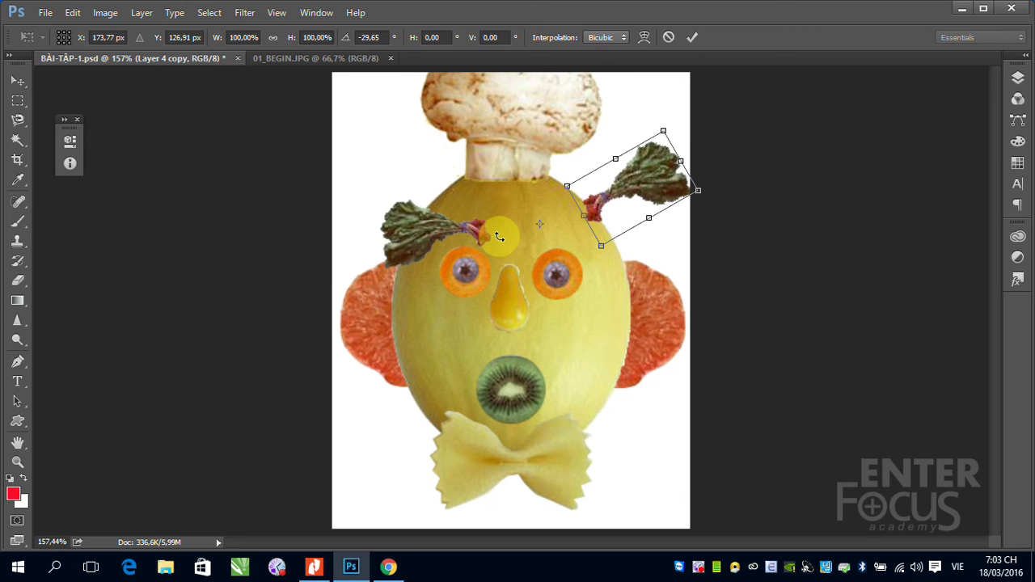
pyautogui.press('Return')
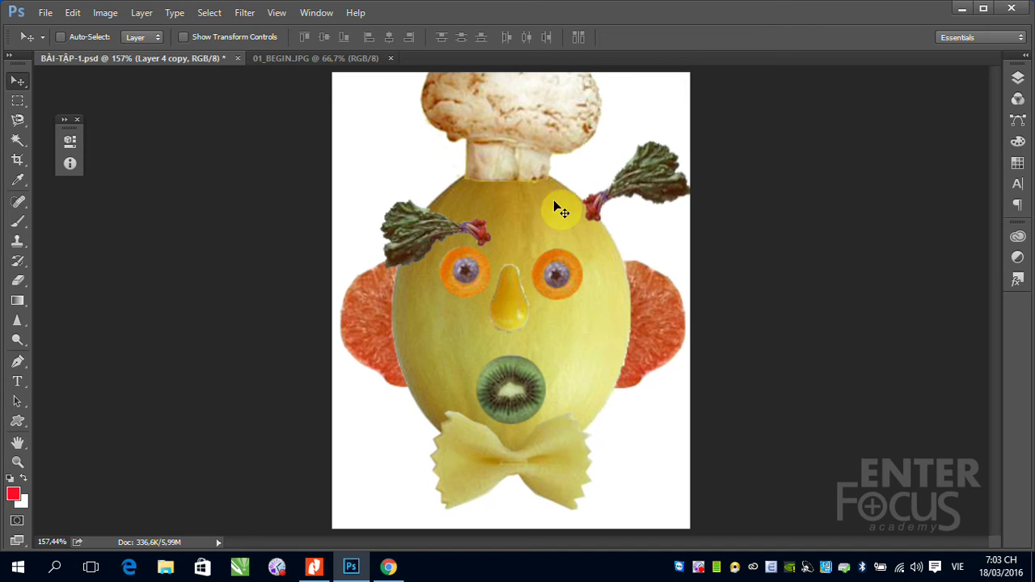
pyautogui.moveTo(652, 183); pyautogui.dragTo(580, 208)
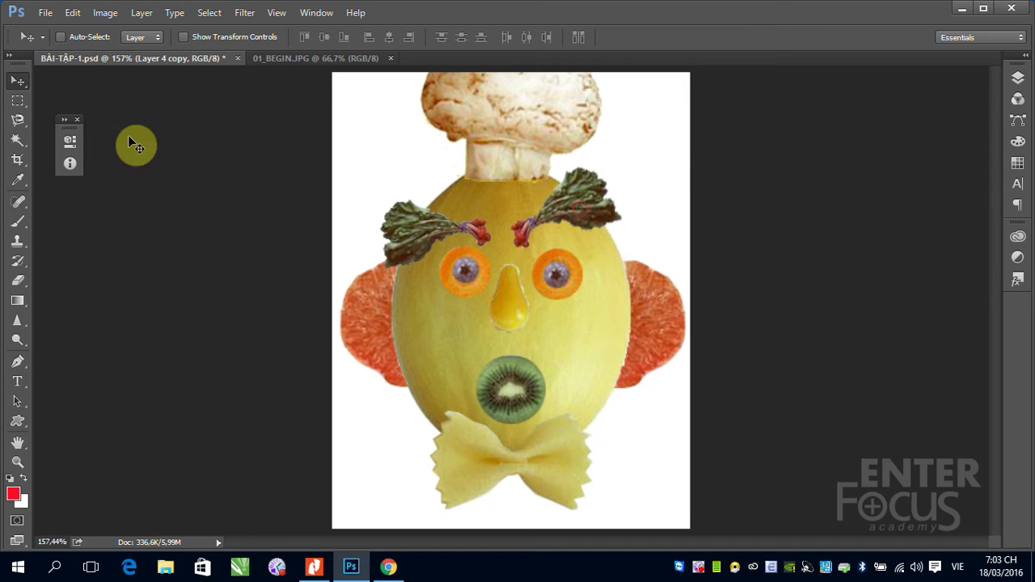
# Step: Slant the right eyebrow freehand with the Skew transform, raising its outer end and shifting its upper edge toward the nose, and apply it
pyautogui.click(72, 12)
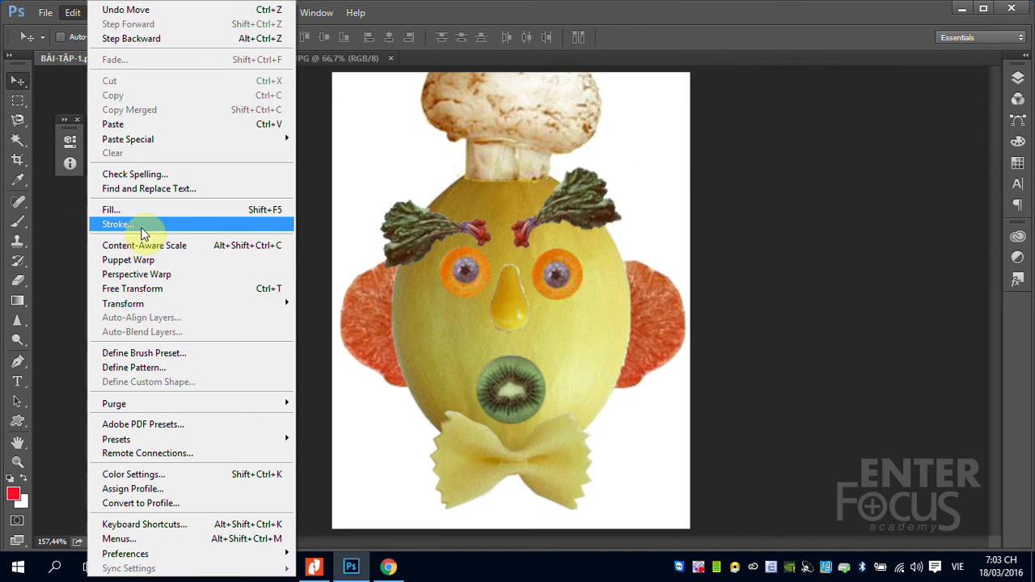
pyautogui.click(157, 304)
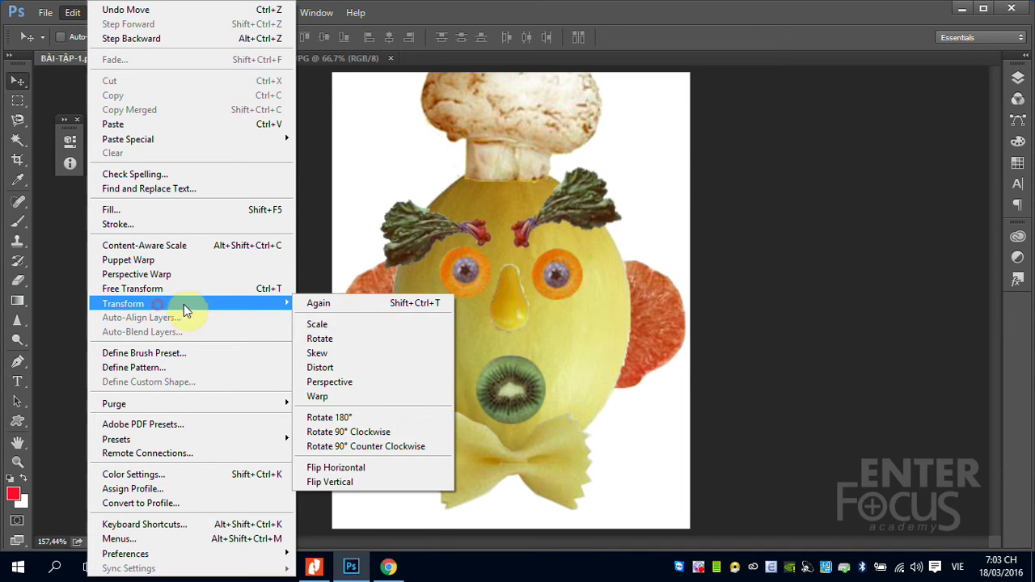
pyautogui.click(349, 358)
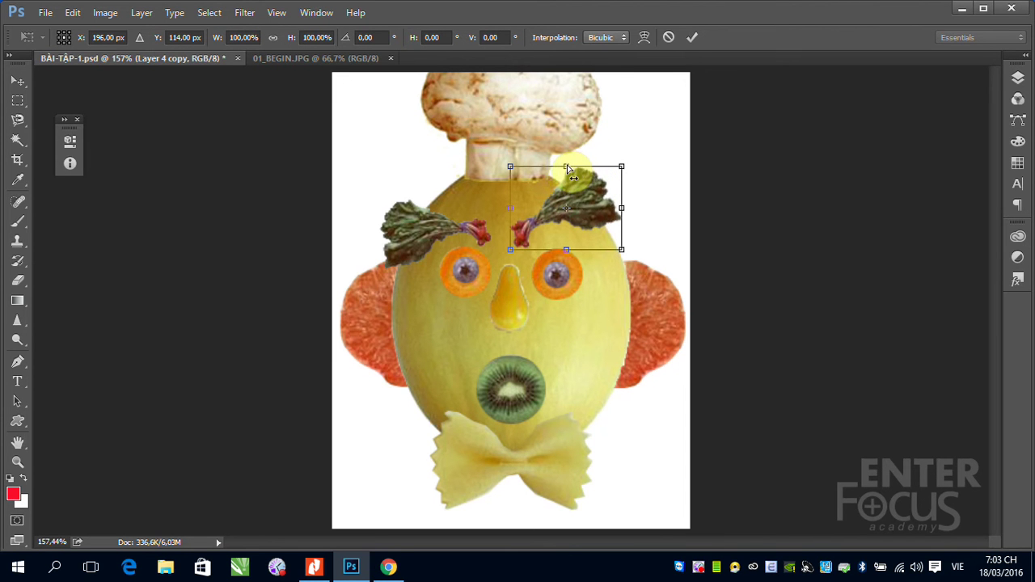
pyautogui.moveTo(568, 168); pyautogui.dragTo(540, 167)
pyautogui.moveTo(609, 212)
pyautogui.mouseDown()
pyautogui.moveTo(612, 159)
pyautogui.moveTo(608, 204)
pyautogui.moveTo(601, 180)
pyautogui.moveTo(607, 195)
pyautogui.moveTo(606, 167)
pyautogui.moveTo(612, 238)
pyautogui.moveTo(617, 168)
pyautogui.moveTo(625, 229)
pyautogui.moveTo(619, 162)
pyautogui.moveTo(619, 226)
pyautogui.moveTo(617, 198)
pyautogui.mouseUp()
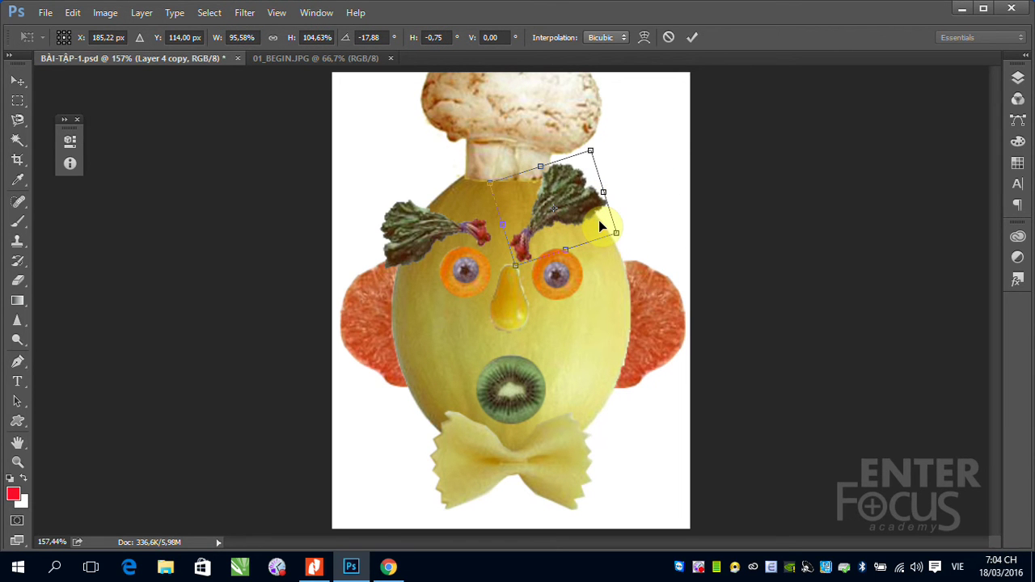
pyautogui.press('Return')
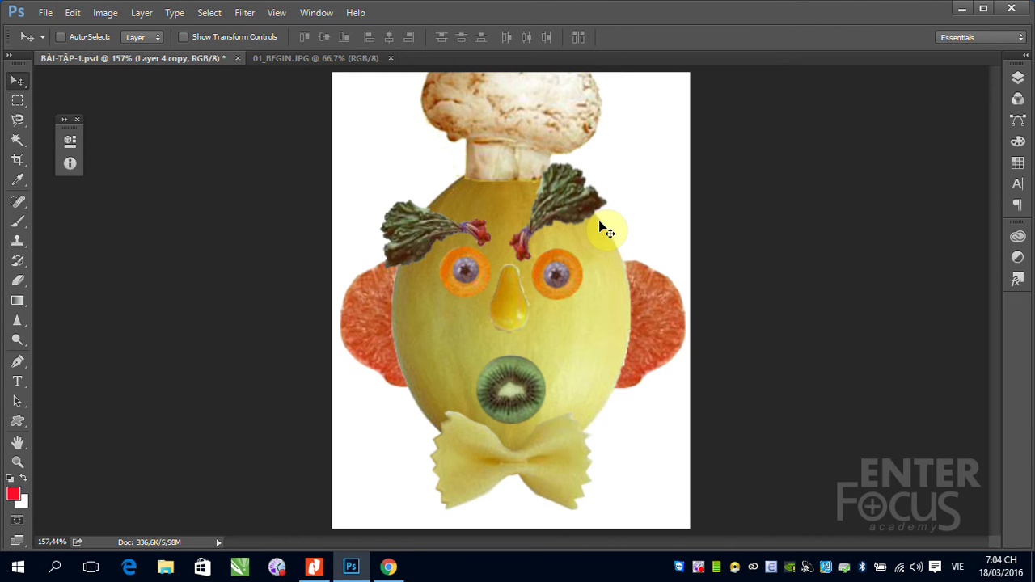
pyautogui.click(72, 12)
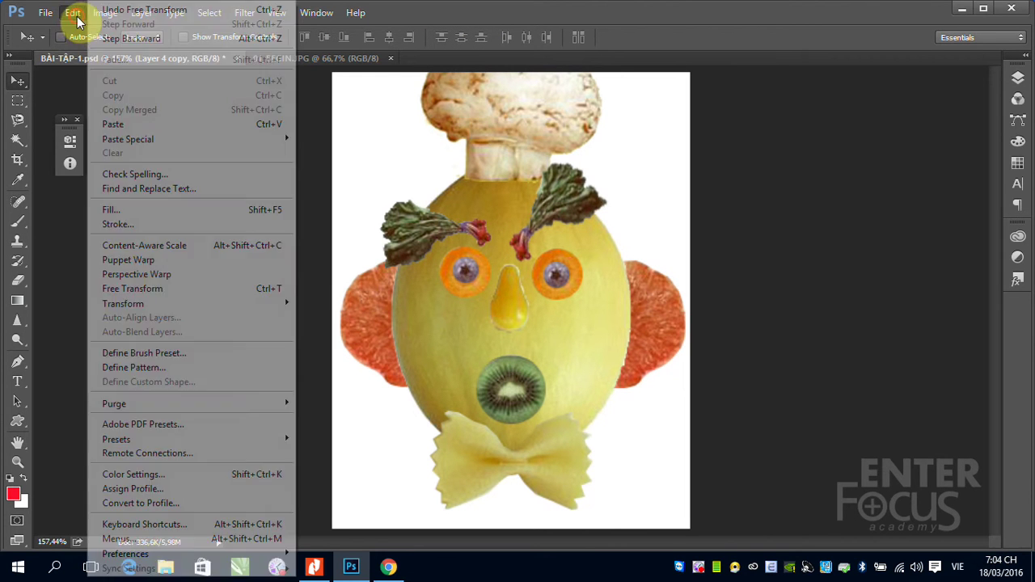
pyautogui.moveTo(152, 305)
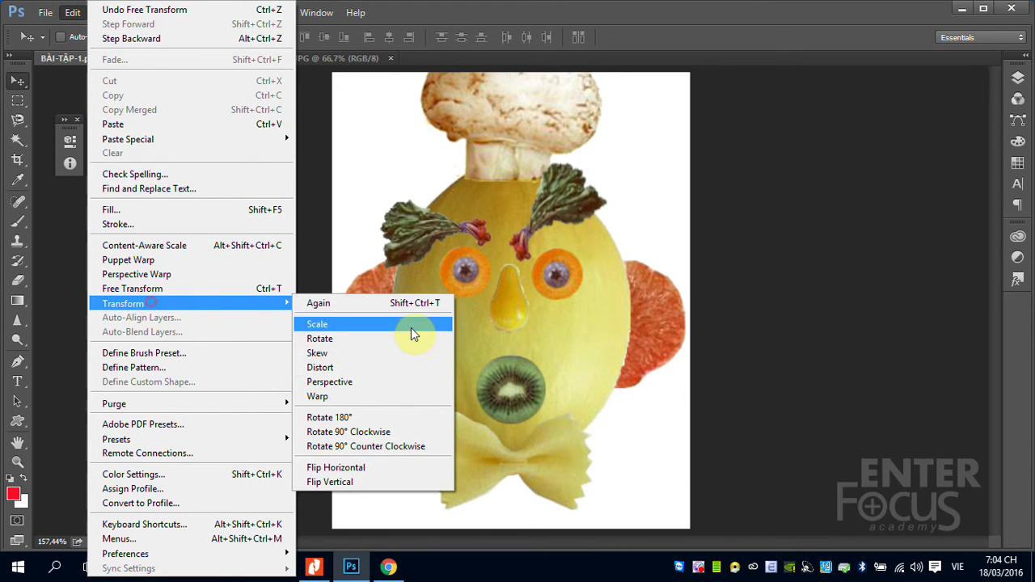
pyautogui.click(349, 367)
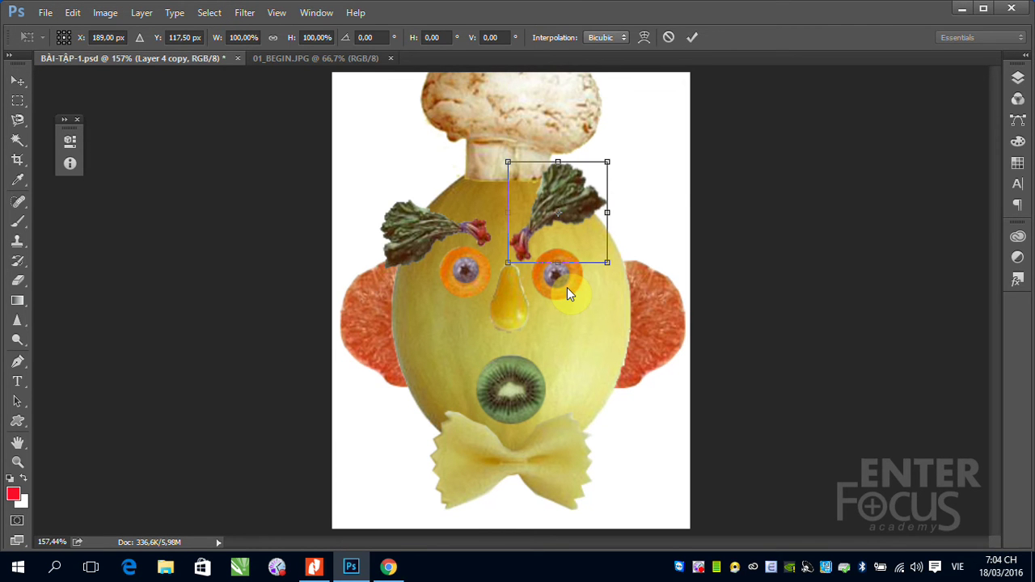
pyautogui.press('Return')
# Step: Undo the right eyebrow's skew, move and rotation, back to its flipped position mirroring the left eyebrow
pyautogui.hotkey('ctrl', 'z')
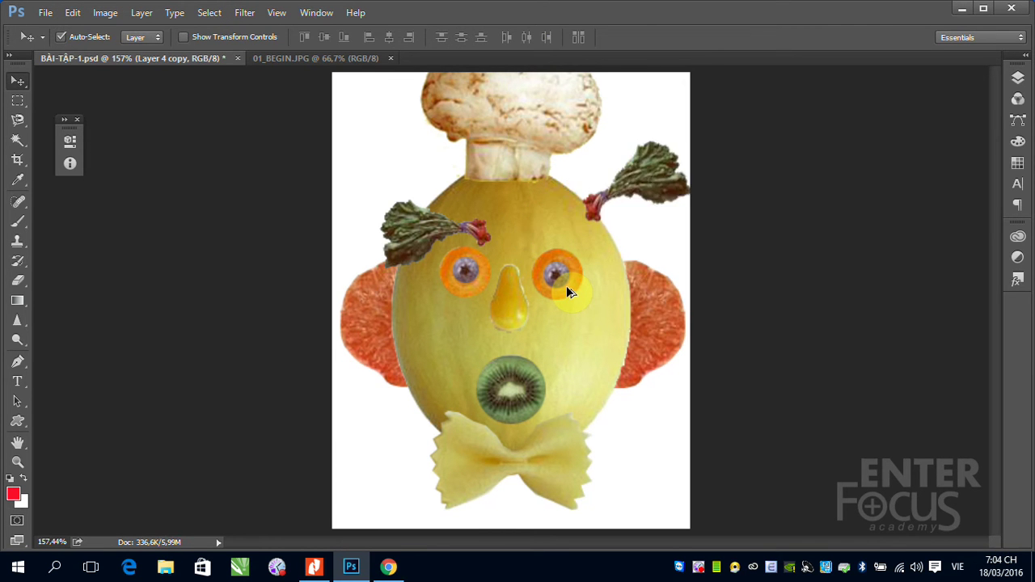
pyautogui.hotkey('ctrl', 'z')
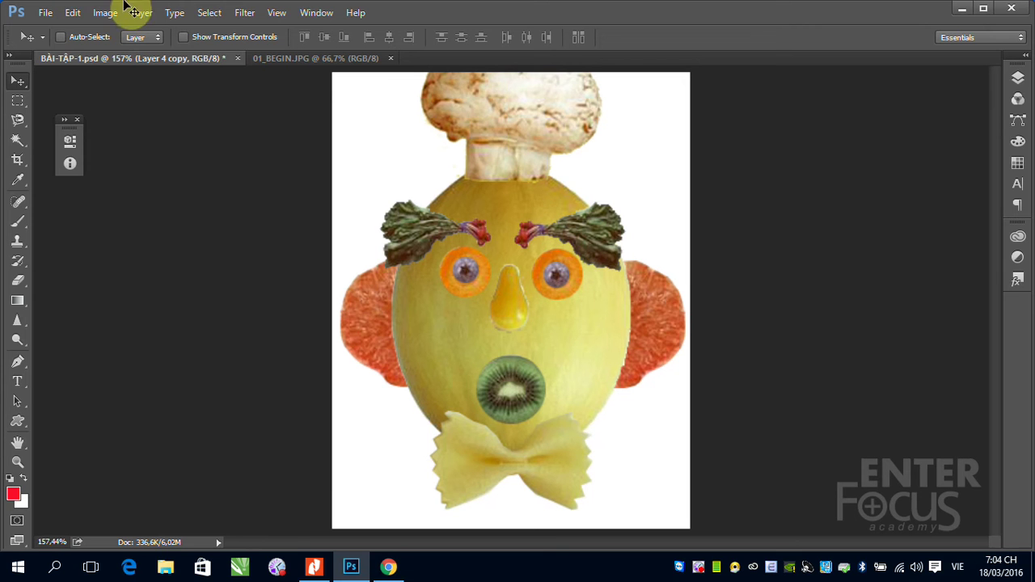
# Step: Distort the right eyebrow freehand by pulling its corners independently into a crossed, twisted shape, and undo the distortion
pyautogui.click(75, 12)
pyautogui.click(139, 305)
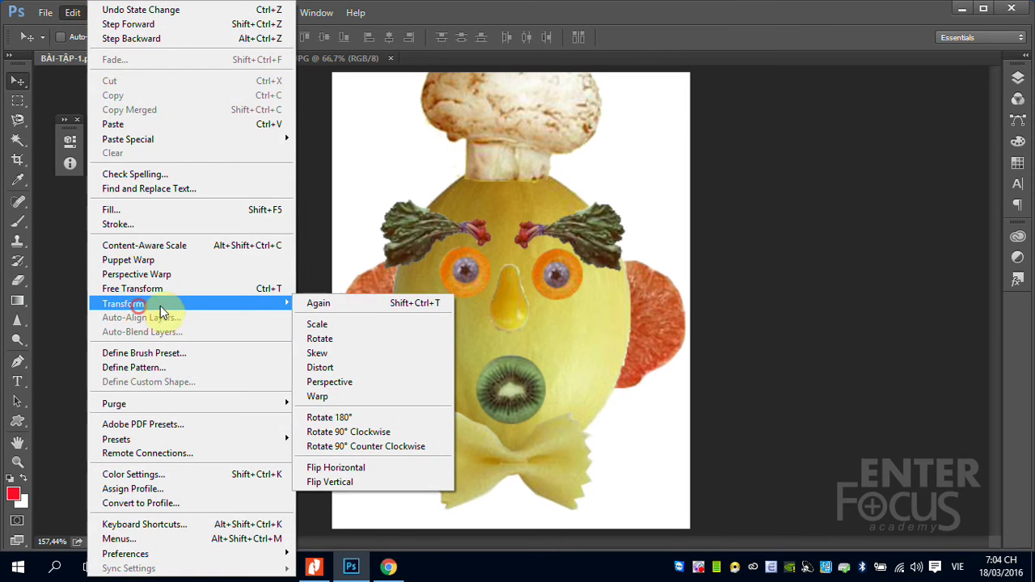
pyautogui.click(338, 369)
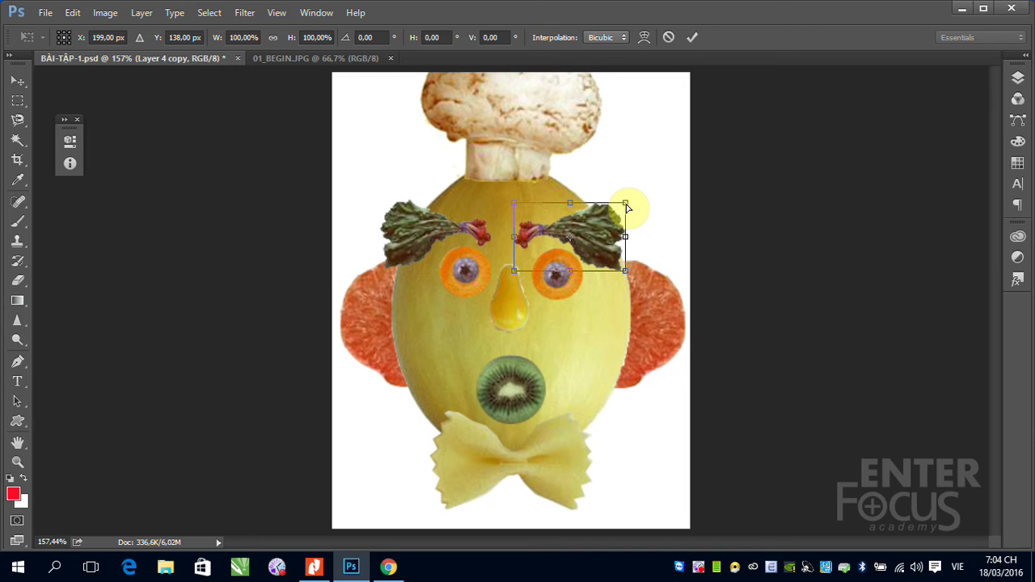
pyautogui.moveTo(626, 203); pyautogui.dragTo(597, 199)
pyautogui.moveTo(601, 178); pyautogui.dragTo(661, 144)
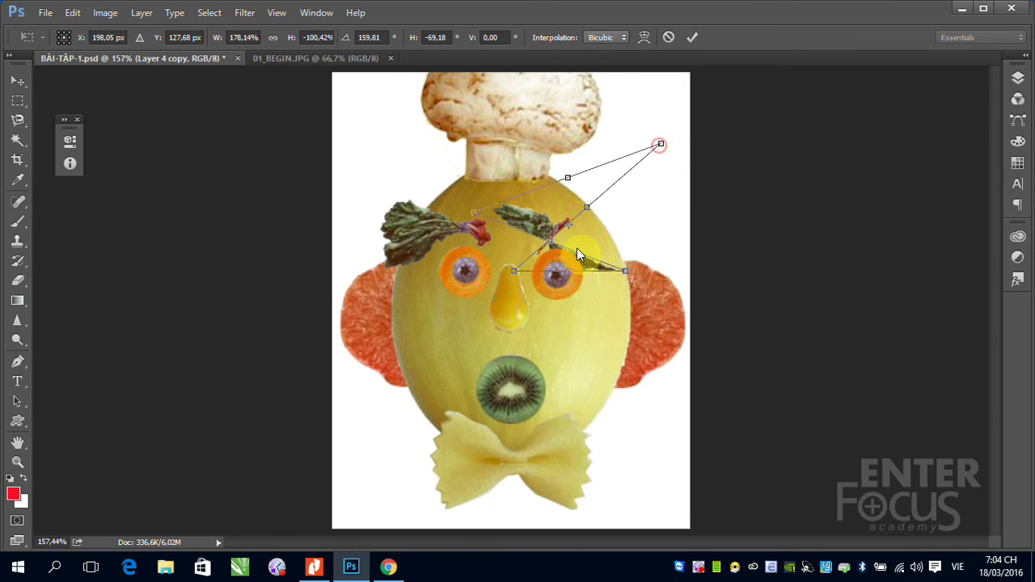
pyautogui.moveTo(533, 219); pyautogui.dragTo(560, 171)
pyautogui.moveTo(534, 229); pyautogui.dragTo(473, 238)
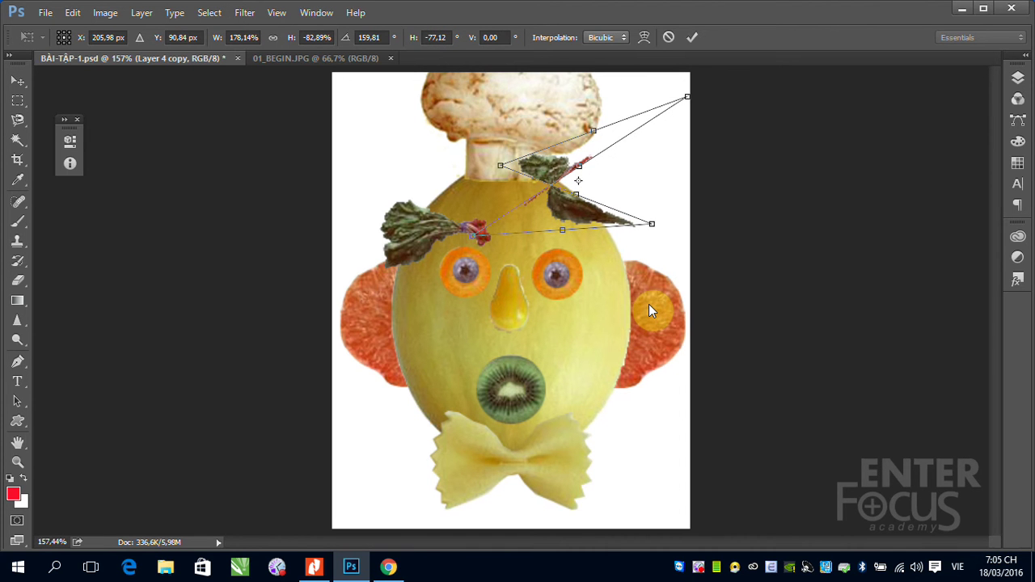
pyautogui.press('Return')
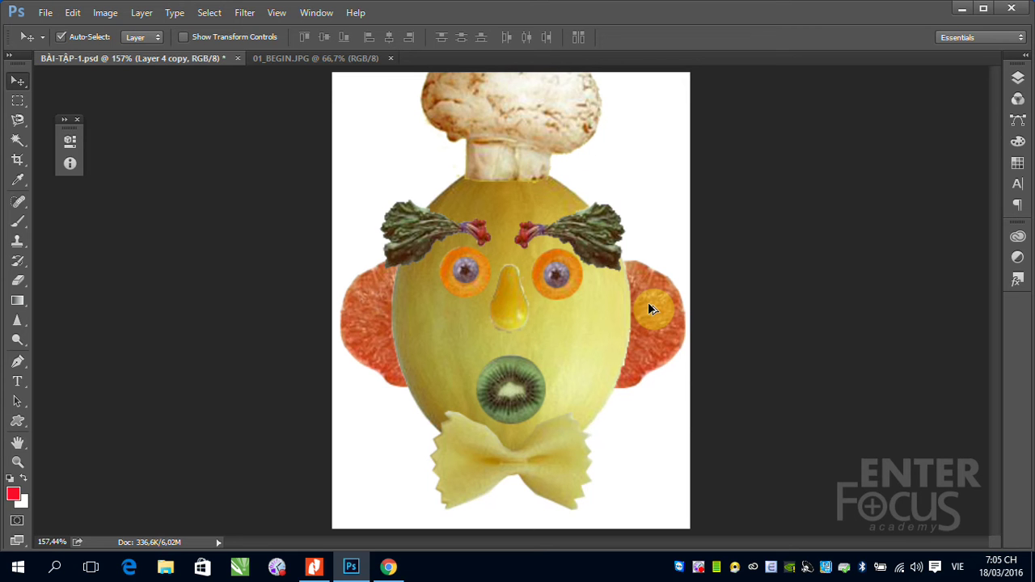
pyautogui.press('Delete')
# Step: Use the Perspective transform to try a narrower and a much taller outer end on the right eyebrow, then apply a moderately widened one
pyautogui.click(71, 12)
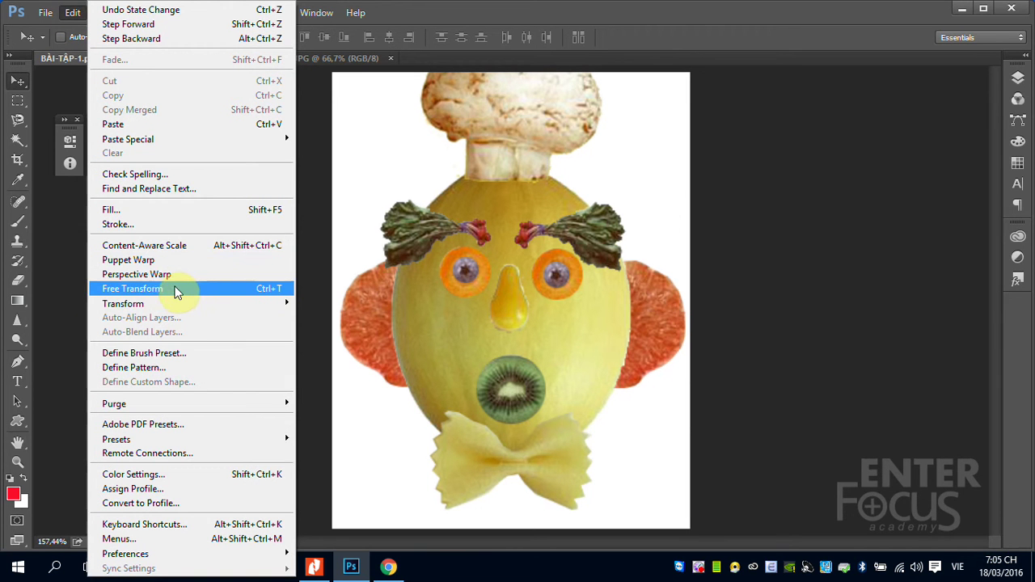
pyautogui.moveTo(256, 307)
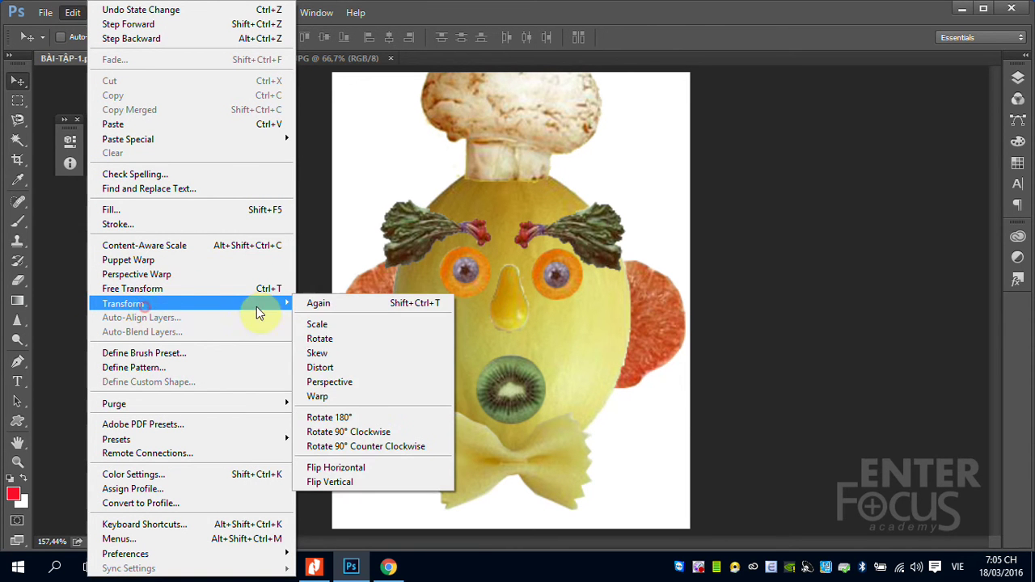
pyautogui.click(359, 383)
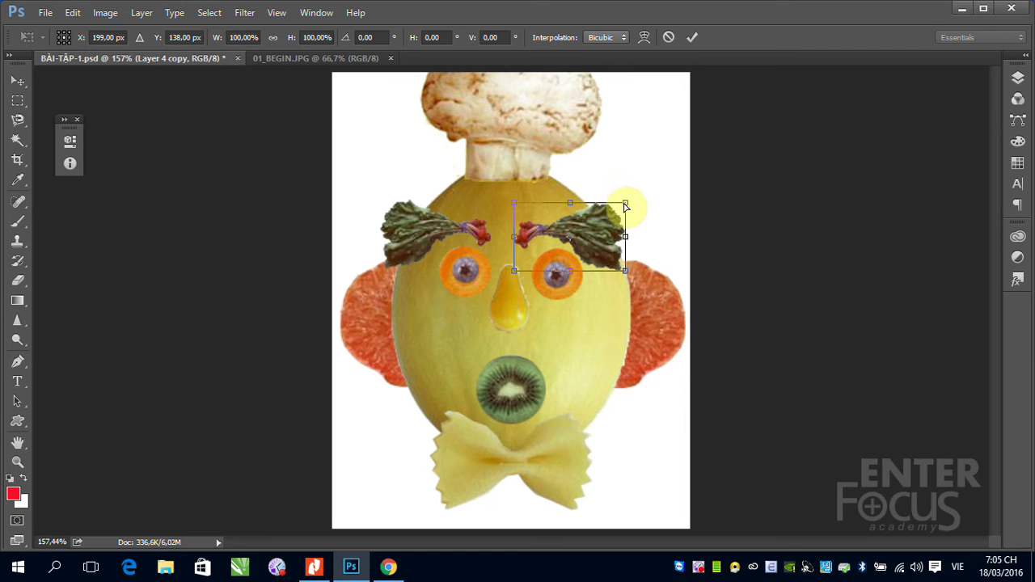
pyautogui.moveTo(626, 204); pyautogui.dragTo(625, 221)
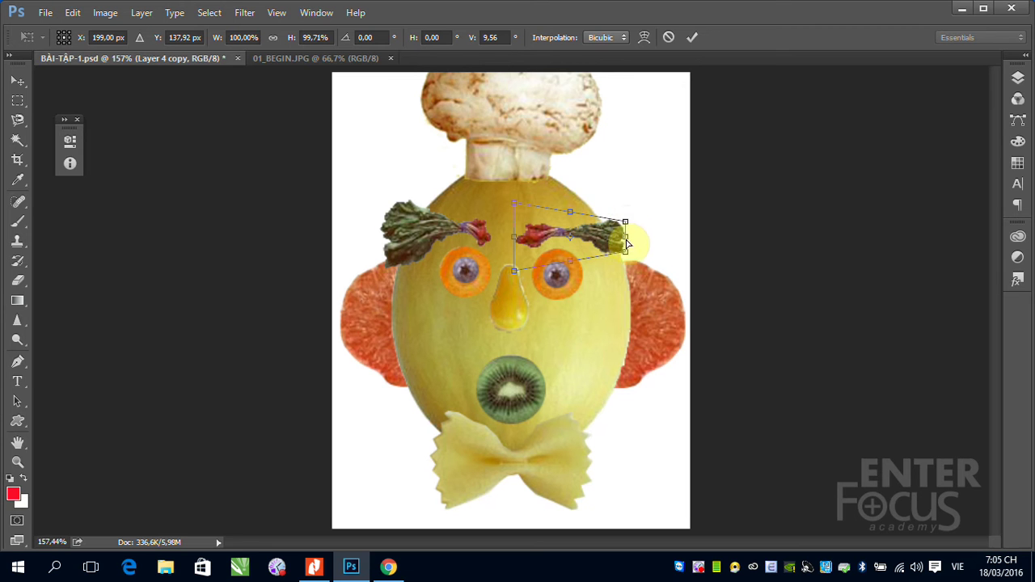
pyautogui.moveTo(626, 224); pyautogui.dragTo(624, 129)
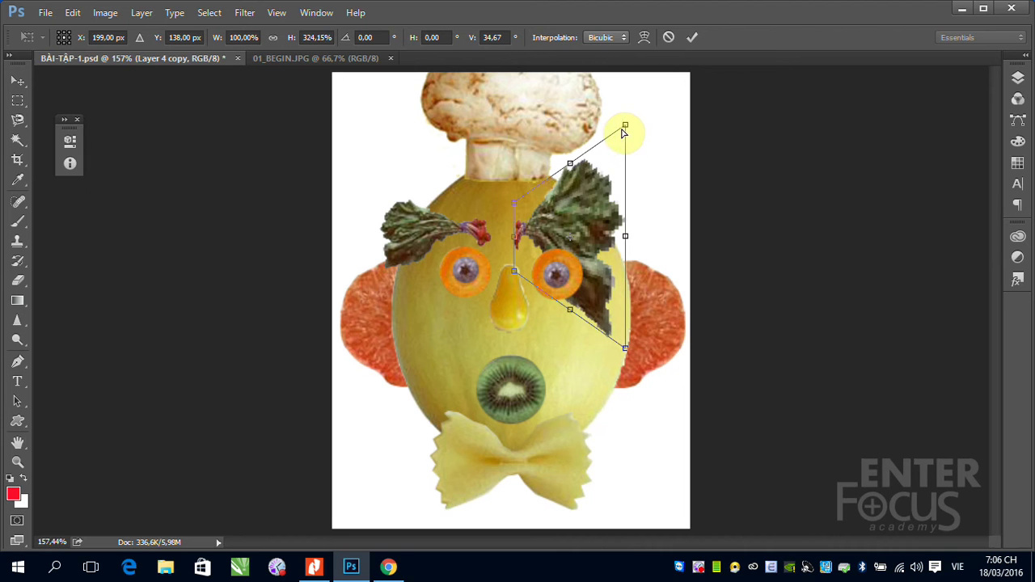
pyautogui.moveTo(623, 127)
pyautogui.mouseDown()
pyautogui.moveTo(620, 212)
pyautogui.moveTo(618, 123)
pyautogui.mouseUp()
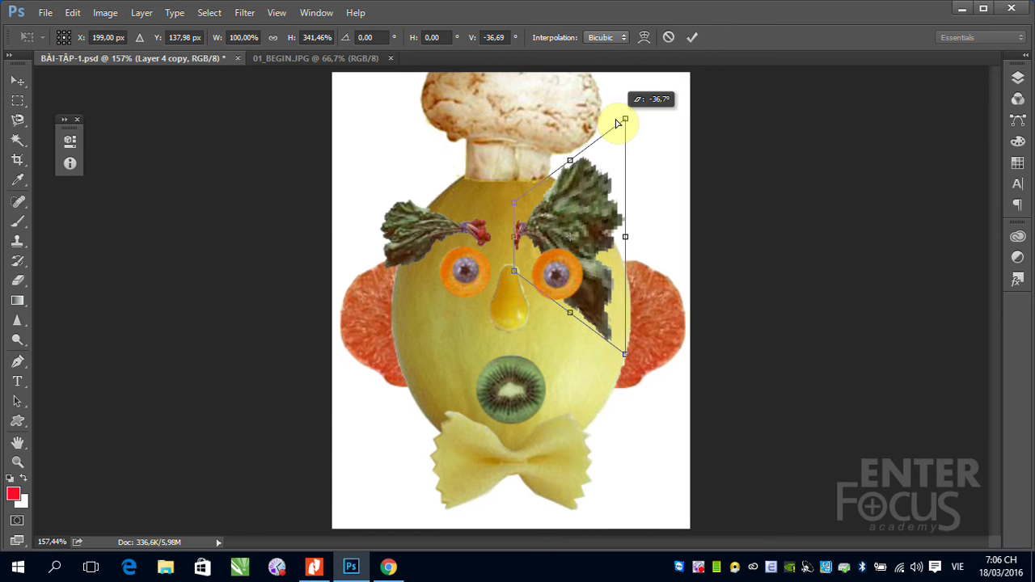
pyautogui.moveTo(617, 122); pyautogui.dragTo(619, 120)
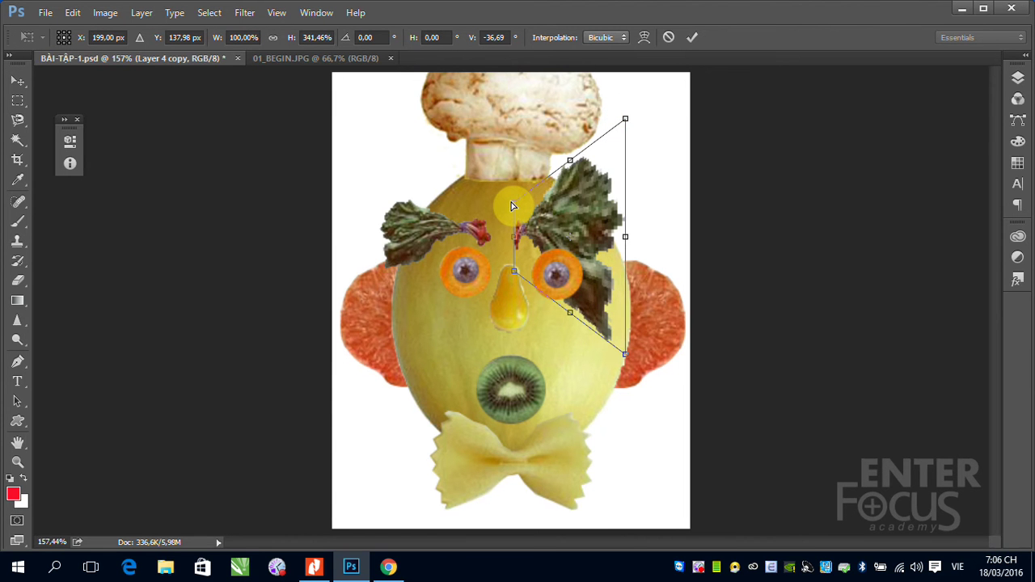
pyautogui.moveTo(625, 120); pyautogui.dragTo(635, 174)
pyautogui.press('Return')
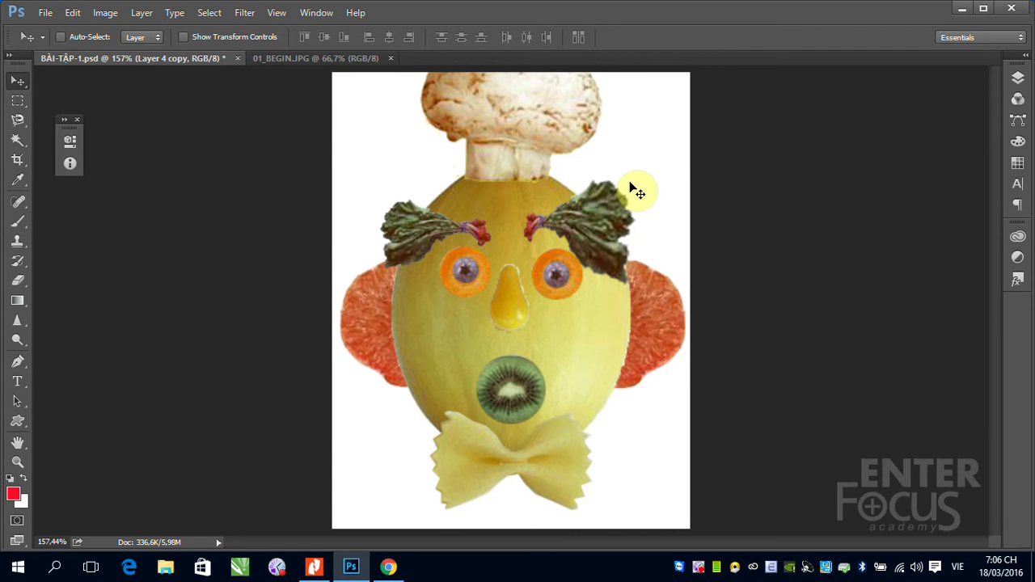
# Step: Warp the right eyebrow with a custom mesh, bulging its outer edge outward and its upper edge upward, and apply the warp
pyautogui.click(73, 16)
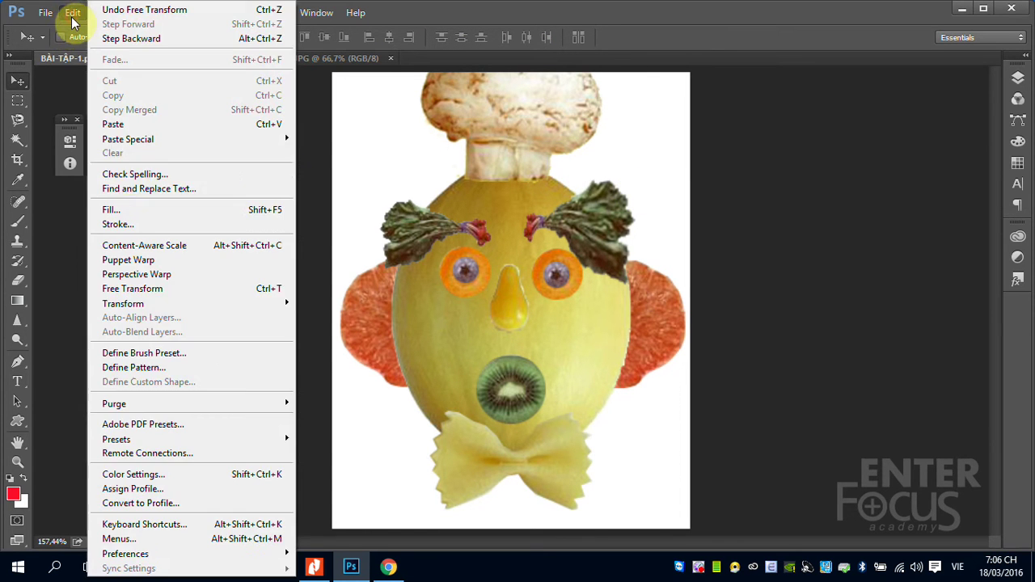
pyautogui.moveTo(169, 302)
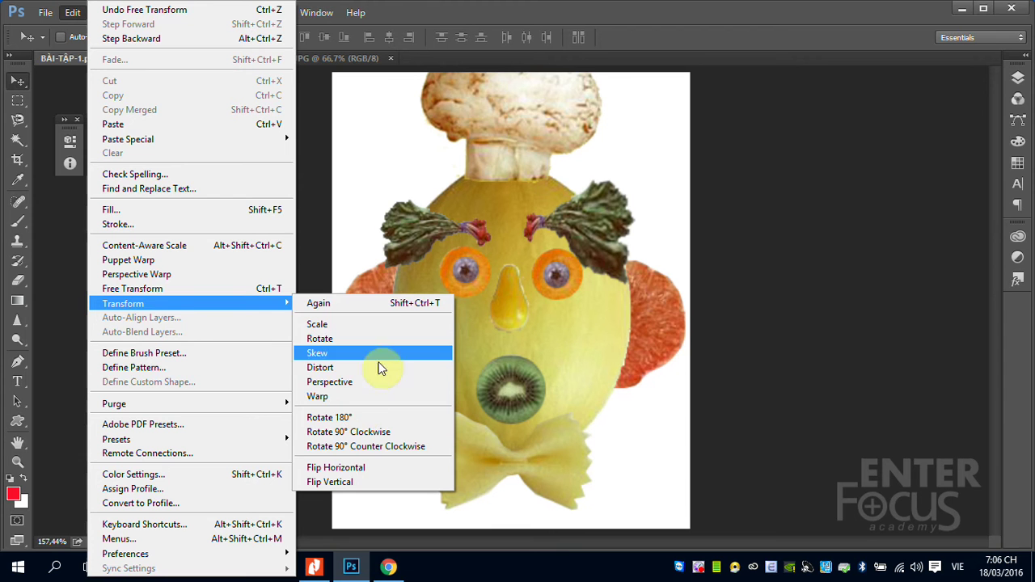
pyautogui.click(342, 397)
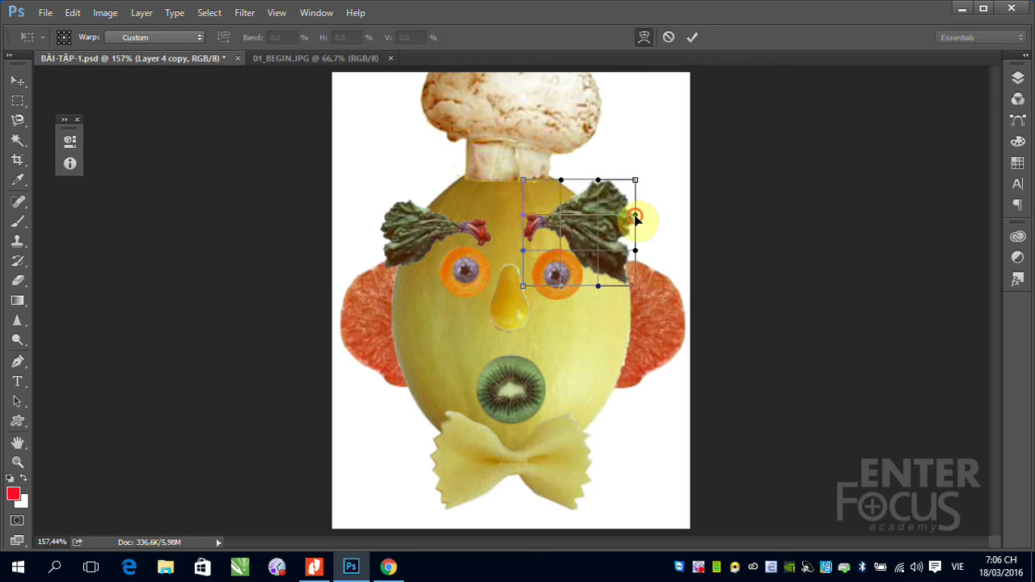
pyautogui.moveTo(638, 219); pyautogui.dragTo(738, 225)
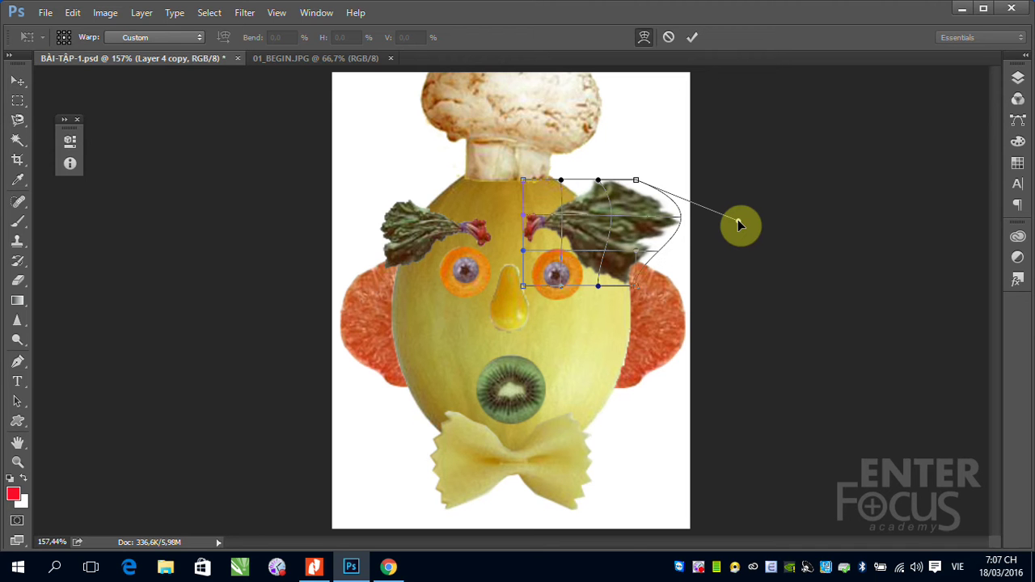
pyautogui.moveTo(597, 179); pyautogui.dragTo(605, 121)
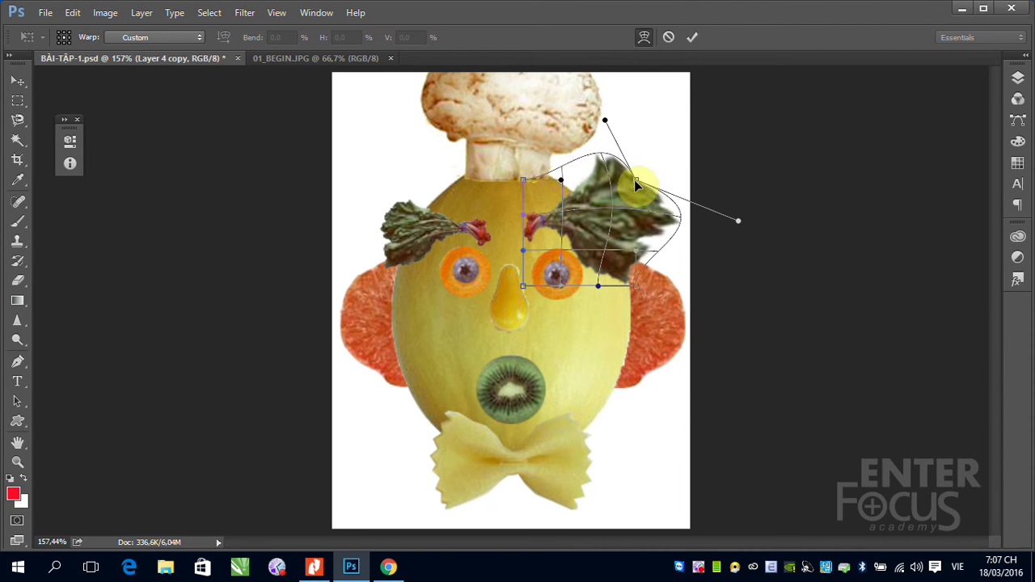
pyautogui.moveTo(635, 185)
pyautogui.mouseDown()
pyautogui.moveTo(683, 119)
pyautogui.moveTo(650, 163)
pyautogui.moveTo(580, 207)
pyautogui.moveTo(671, 146)
pyautogui.moveTo(636, 182)
pyautogui.mouseUp()
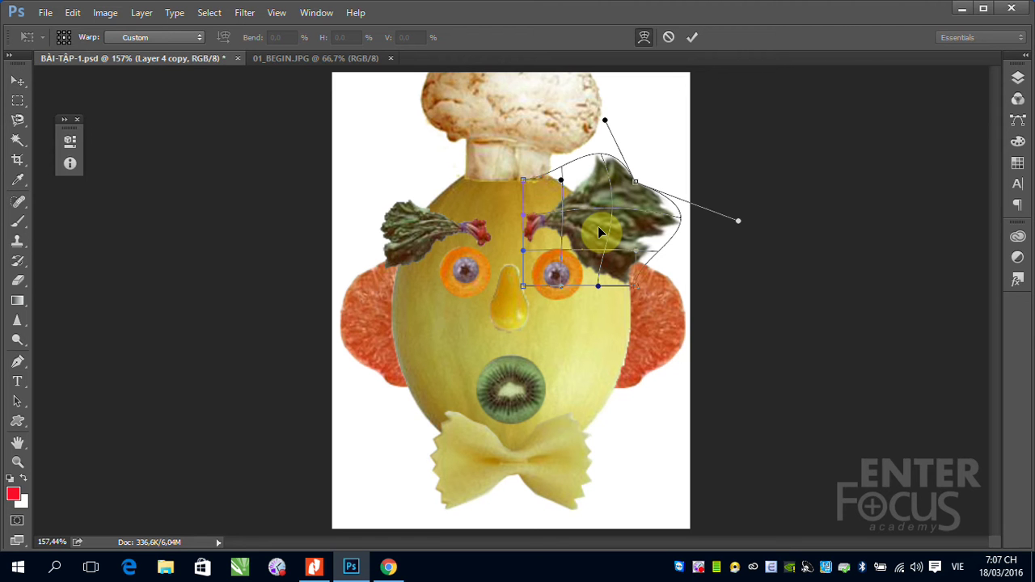
pyautogui.click(691, 37)
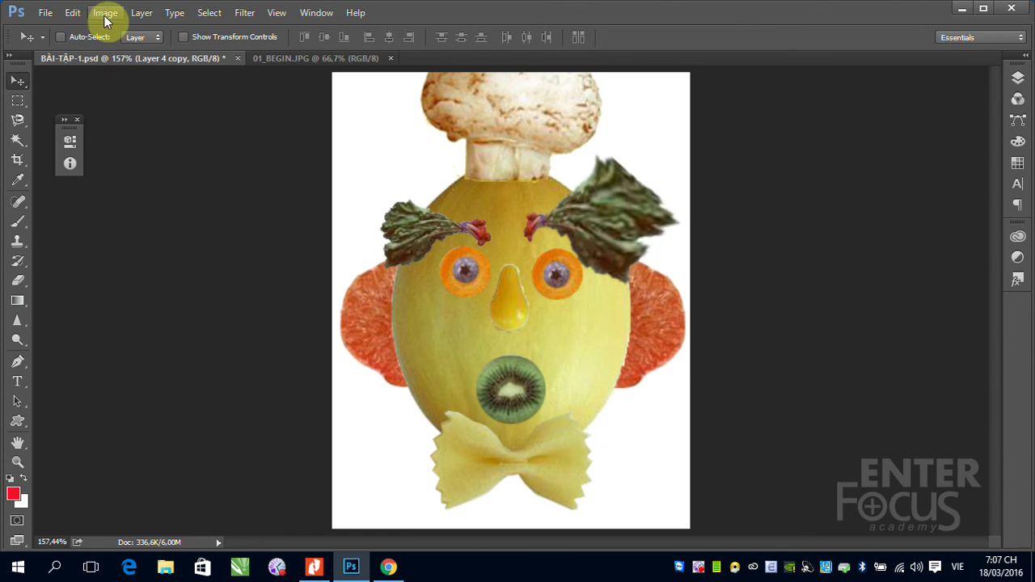
pyautogui.click(73, 13)
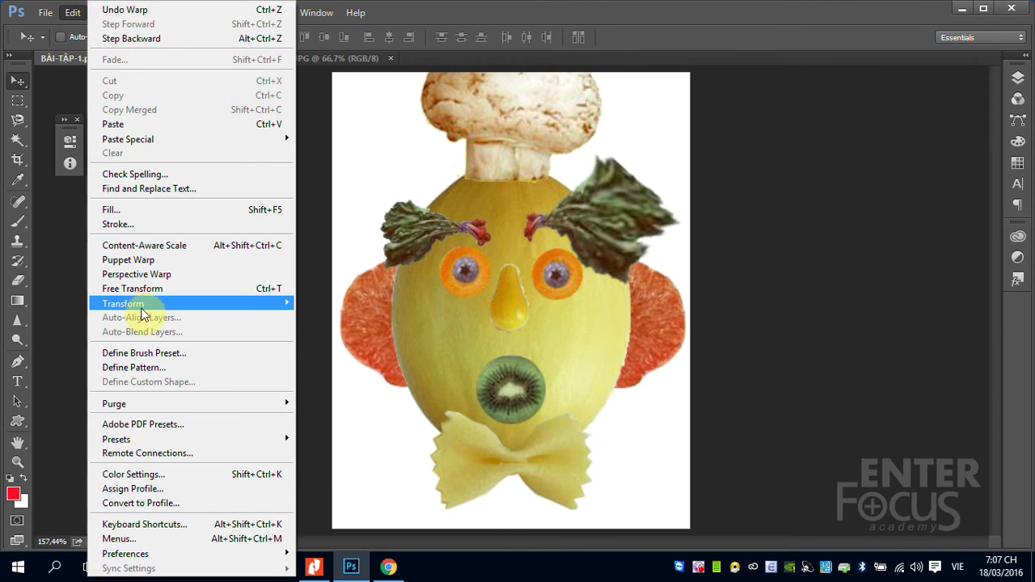
pyautogui.moveTo(162, 304)
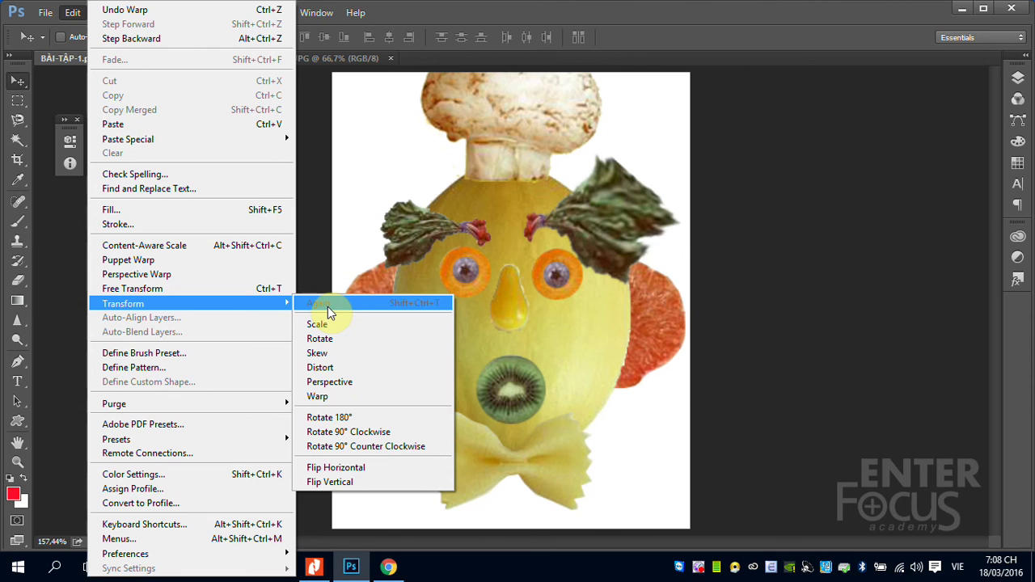
pyautogui.click(607, 255)
# Step: Select the warped right eyebrow's layer, Layer 4 copy, and delete it
pyautogui.rightClick(609, 257)
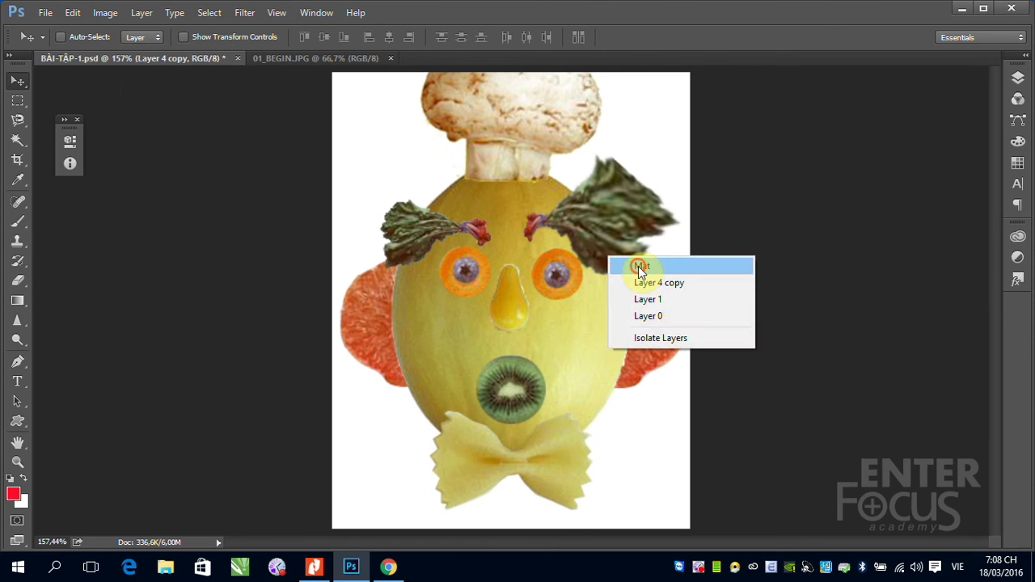
pyautogui.click(638, 268)
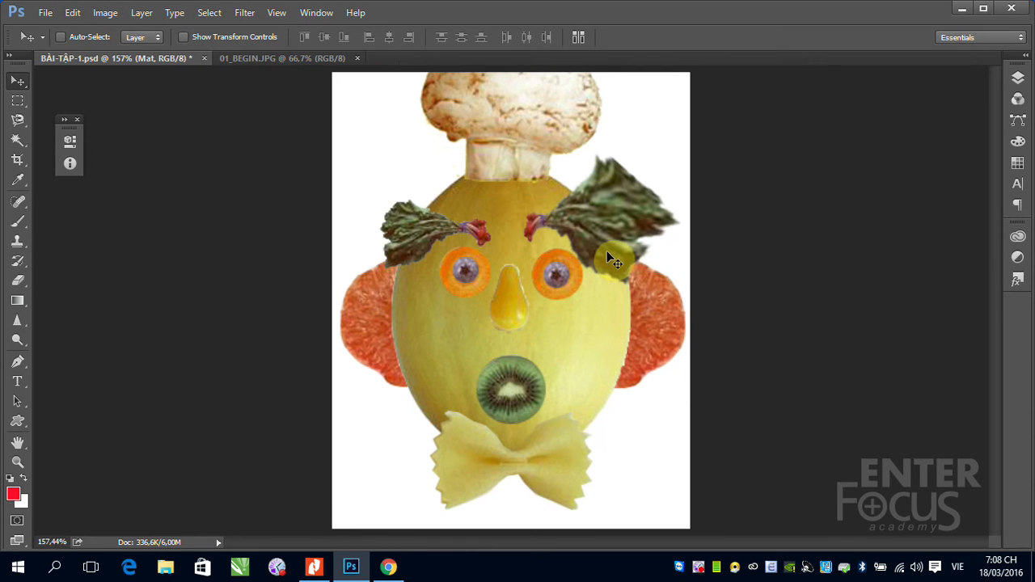
pyautogui.hotkey('ctrl', 'z')
pyautogui.hotkey('ctrl', 'z')
pyautogui.rightClick(606, 228)
pyautogui.click(656, 257)
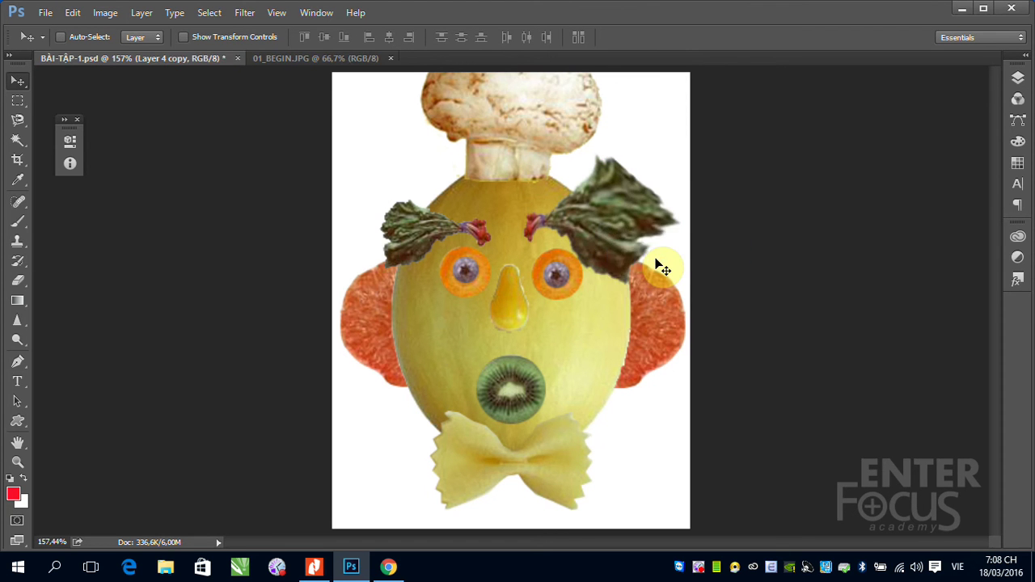
pyautogui.press('Delete')
# Step: Select the left eyebrow's layer, Layer 4, and place a duplicate of it level with the original, above the right eye
pyautogui.rightClick(414, 223)
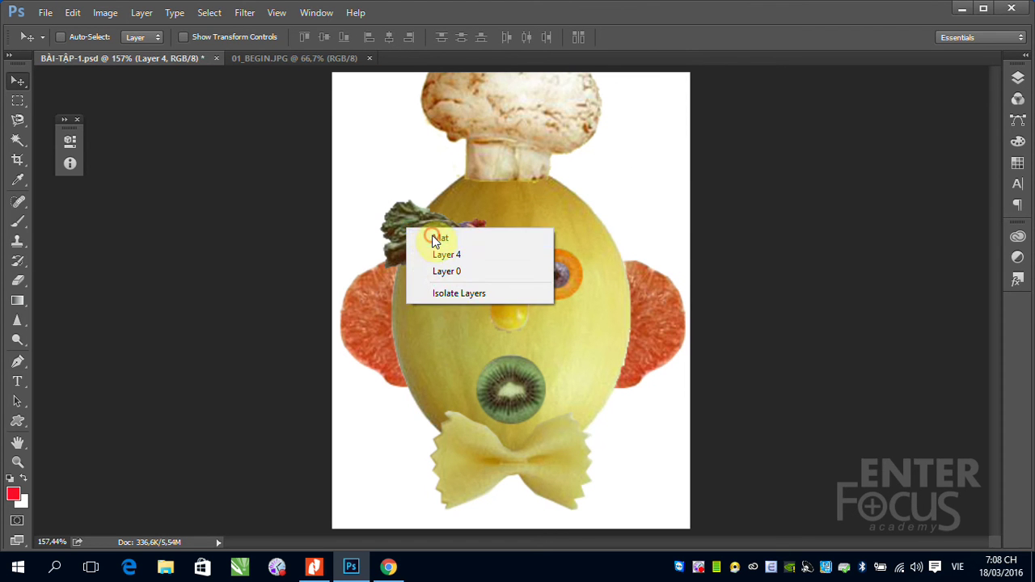
pyautogui.click(432, 225)
pyautogui.rightClick(396, 228)
pyautogui.click(433, 255)
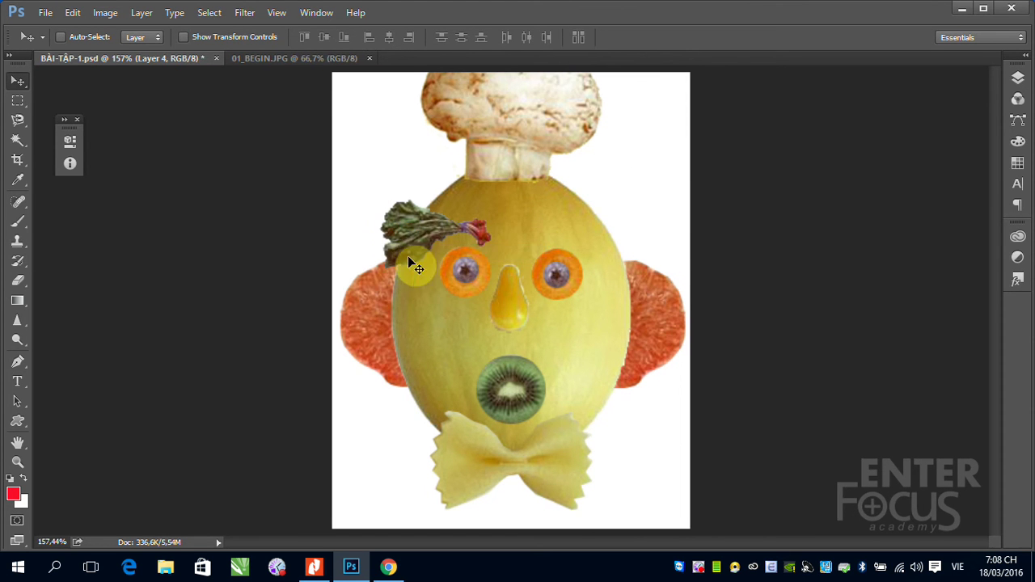
pyautogui.moveTo(407, 231); pyautogui.dragTo(569, 236)
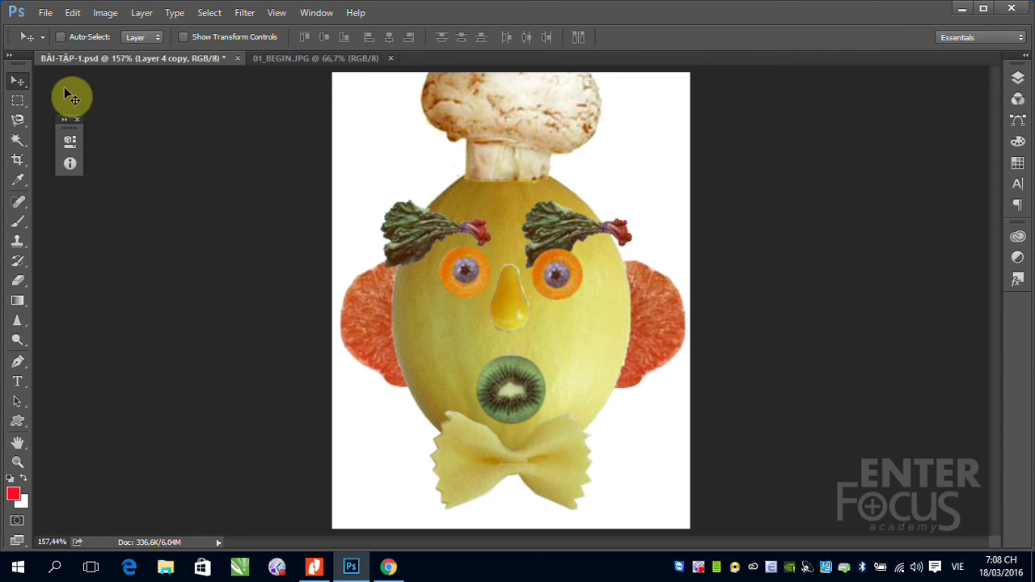
# Step: Flip the duplicated eyebrow horizontally so that it mirrors the left eyebrow
pyautogui.click(74, 13)
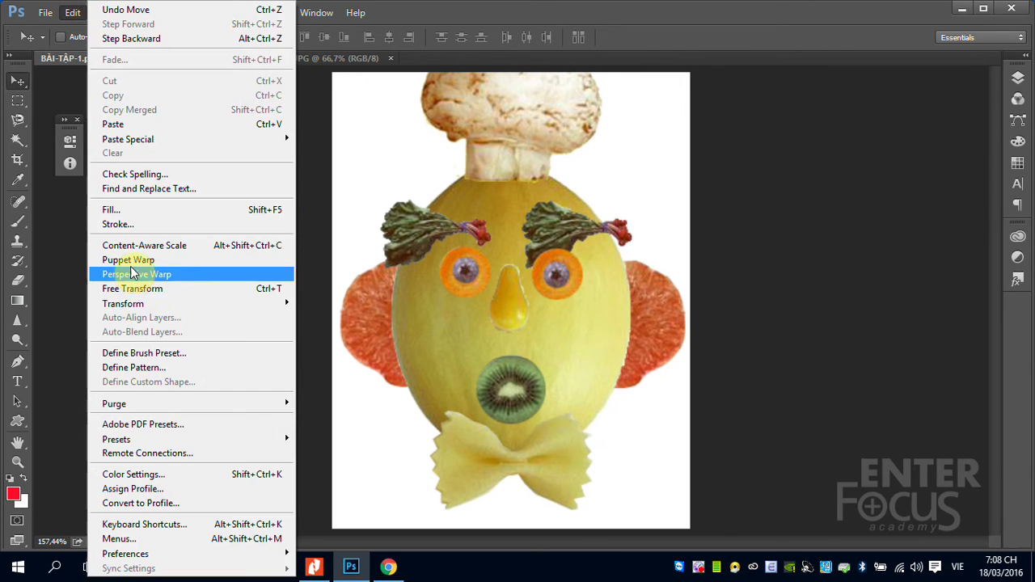
pyautogui.moveTo(173, 301)
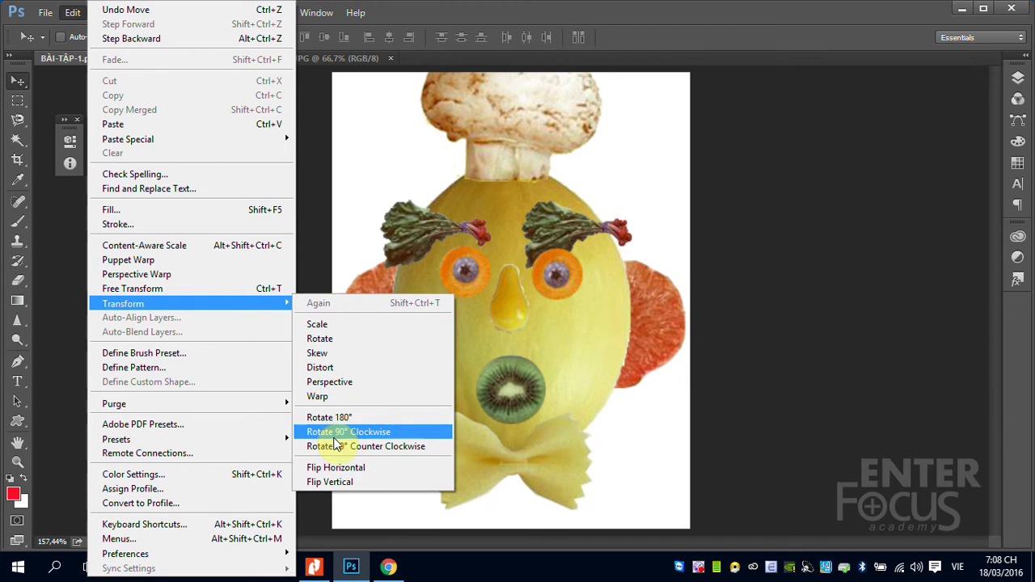
pyautogui.click(328, 467)
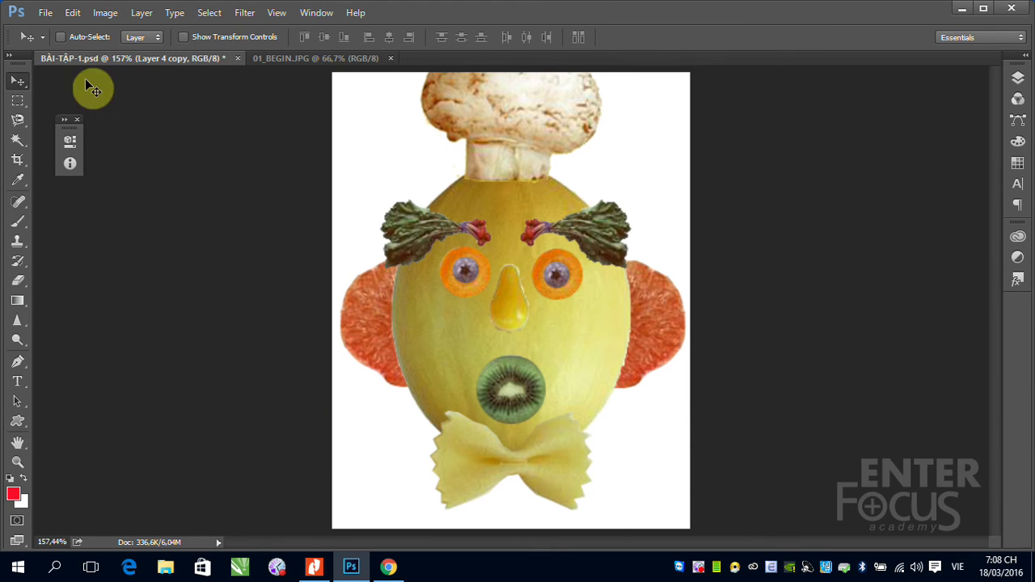
# Step: Repeat the horizontal flip twice on the right eyebrow with Transform Again
pyautogui.click(73, 13)
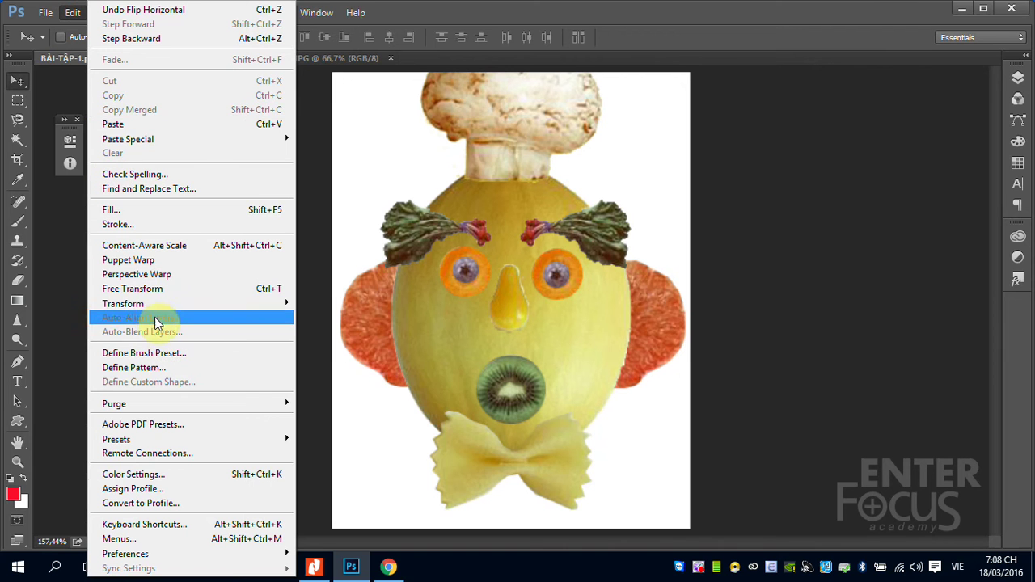
pyautogui.moveTo(270, 304)
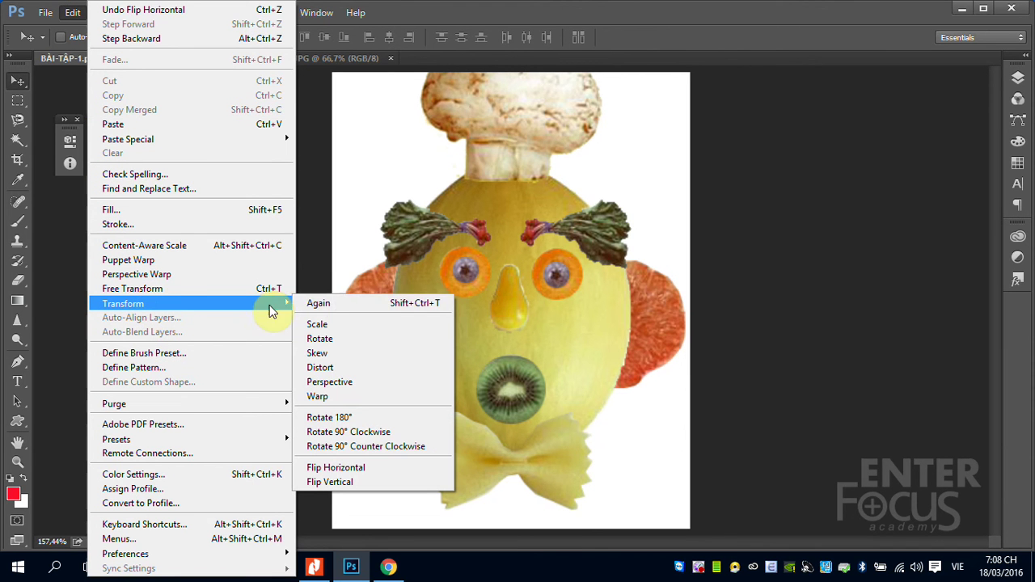
pyautogui.click(344, 305)
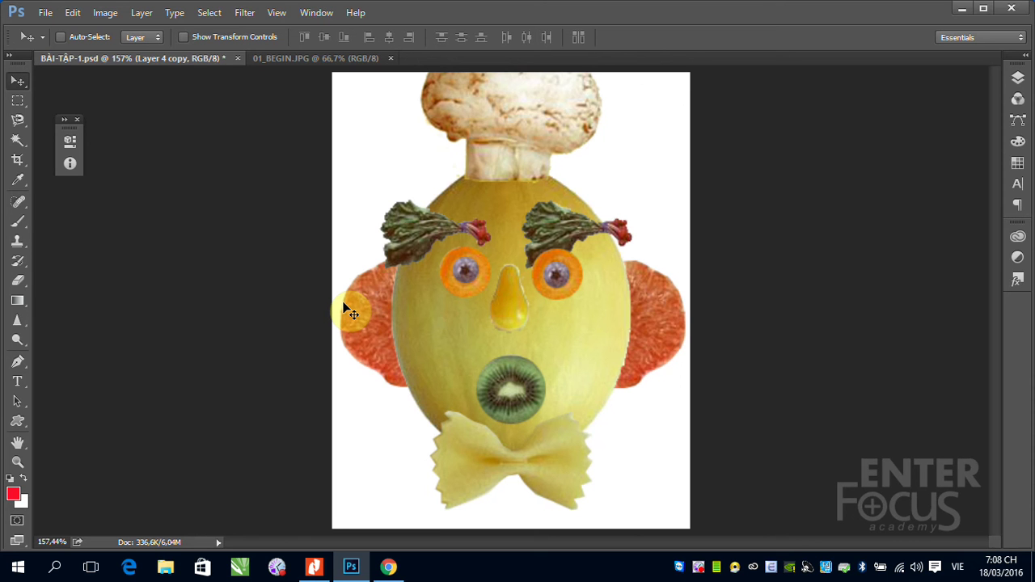
pyautogui.click(73, 13)
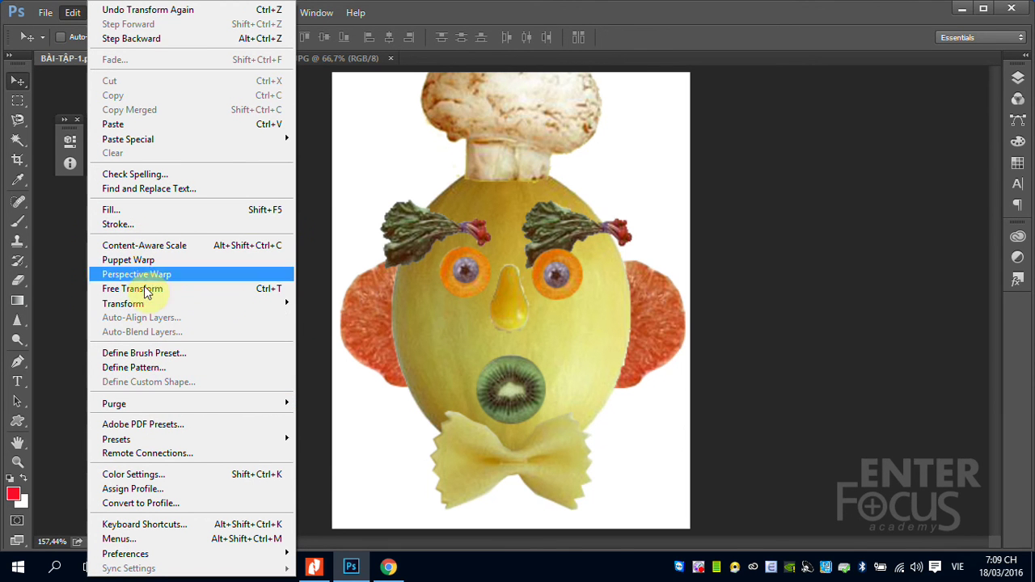
pyautogui.moveTo(145, 303)
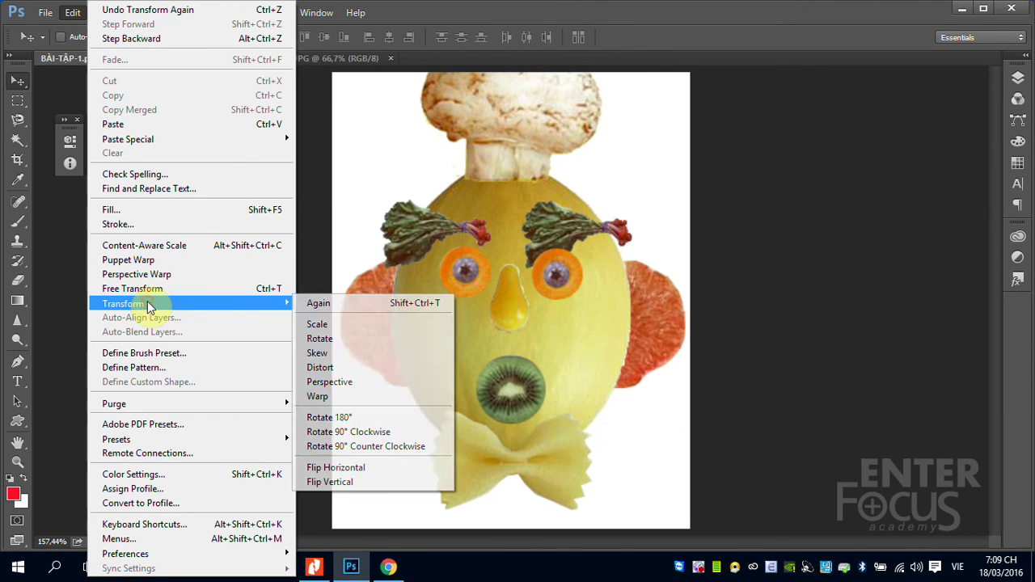
pyautogui.click(418, 307)
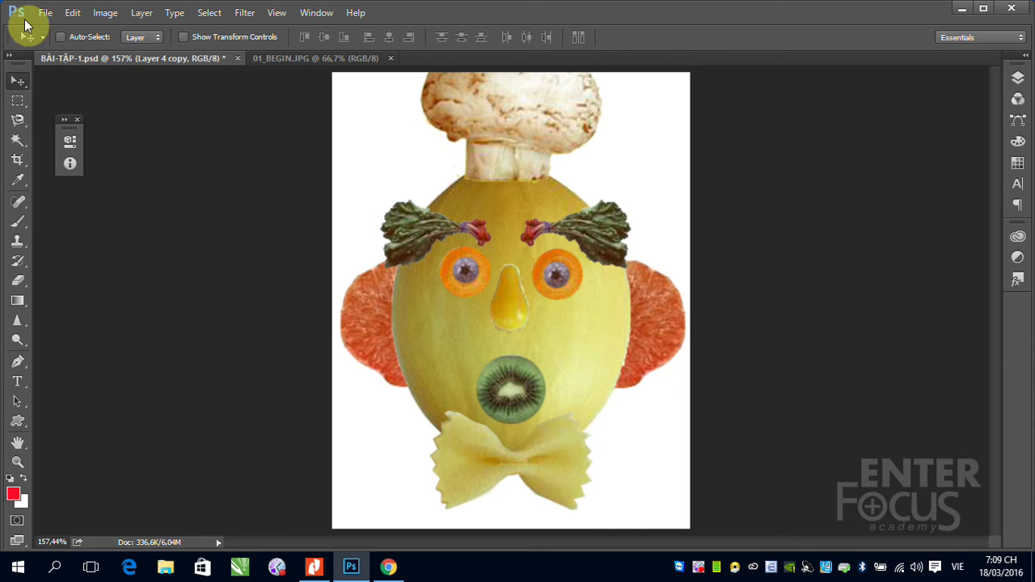
# Step: Free-transform the right eyebrow to about 90% width and 131% height, and shift it slightly up toward the face's centre
pyautogui.click(72, 12)
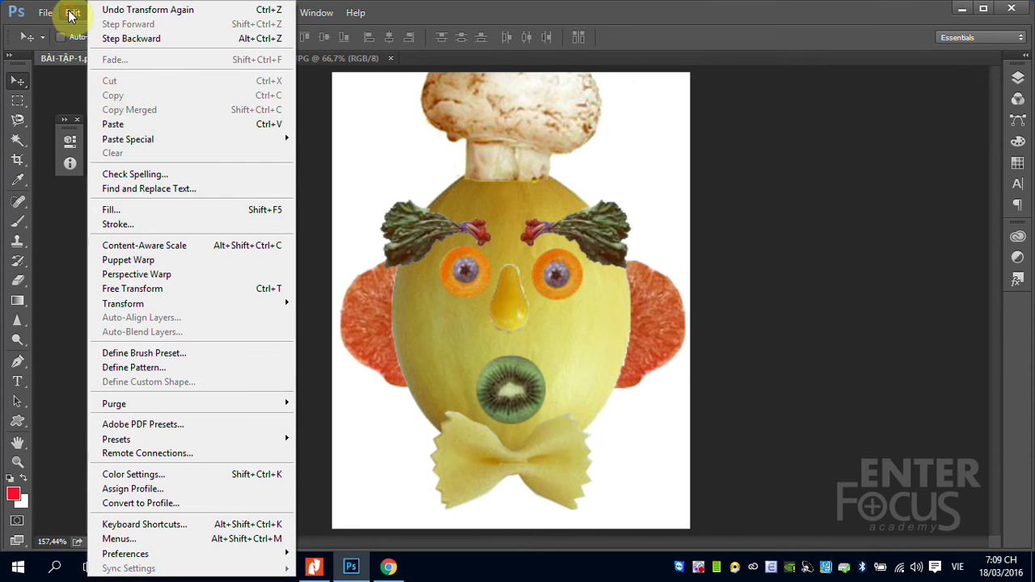
pyautogui.click(148, 293)
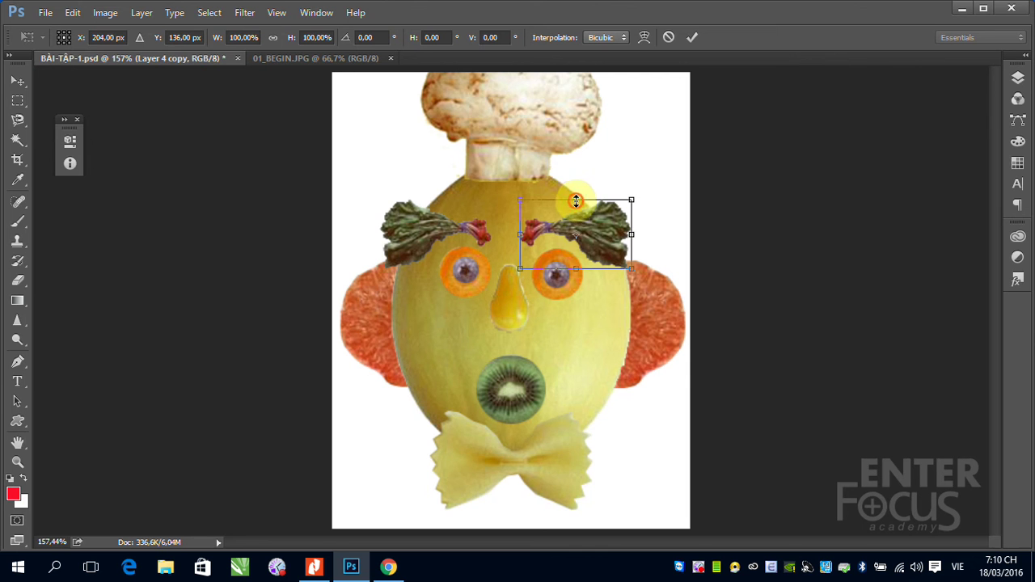
pyautogui.moveTo(577, 201); pyautogui.dragTo(575, 271)
pyautogui.moveTo(624, 231)
pyautogui.mouseDown()
pyautogui.moveTo(606, 231)
pyautogui.moveTo(621, 217)
pyautogui.moveTo(630, 274)
pyautogui.moveTo(640, 270)
pyautogui.moveTo(594, 237)
pyautogui.moveTo(643, 278)
pyautogui.moveTo(613, 236)
pyautogui.moveTo(684, 300)
pyautogui.moveTo(624, 246)
pyautogui.moveTo(665, 208)
pyautogui.moveTo(611, 220)
pyautogui.mouseUp()
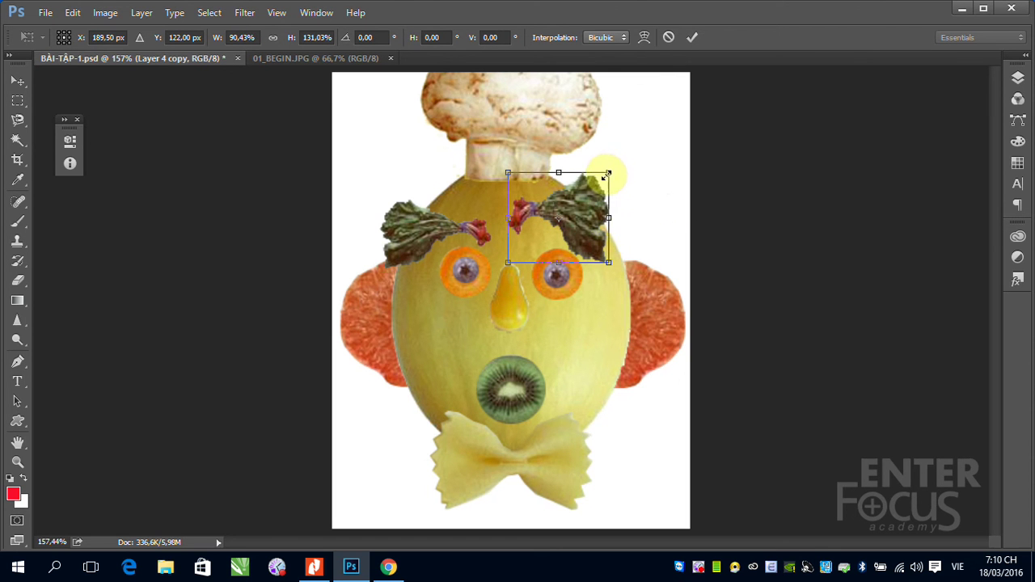
# Step: Distort the right eyebrow by nudging its upper outer corner outward, skewing it horizontally to about 14.7°, and narrowing its outer end in perspective
pyautogui.moveTo(610, 176)
pyautogui.mouseDown()
pyautogui.moveTo(685, 171)
pyautogui.moveTo(599, 170)
pyautogui.moveTo(590, 184)
pyautogui.moveTo(630, 186)
pyautogui.moveTo(463, 199)
pyautogui.moveTo(627, 184)
pyautogui.moveTo(652, 241)
pyautogui.moveTo(700, 102)
pyautogui.moveTo(655, 231)
pyautogui.moveTo(612, 172)
pyautogui.mouseUp()
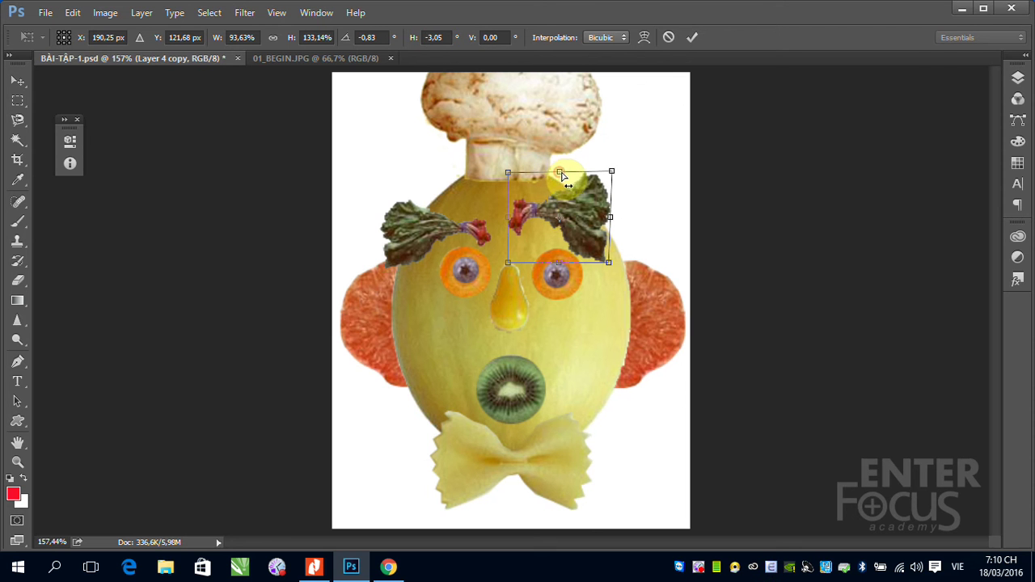
pyautogui.moveTo(561, 176)
pyautogui.mouseDown()
pyautogui.moveTo(635, 177)
pyautogui.moveTo(530, 188)
pyautogui.moveTo(600, 186)
pyautogui.moveTo(498, 178)
pyautogui.moveTo(613, 180)
pyautogui.moveTo(546, 180)
pyautogui.mouseUp()
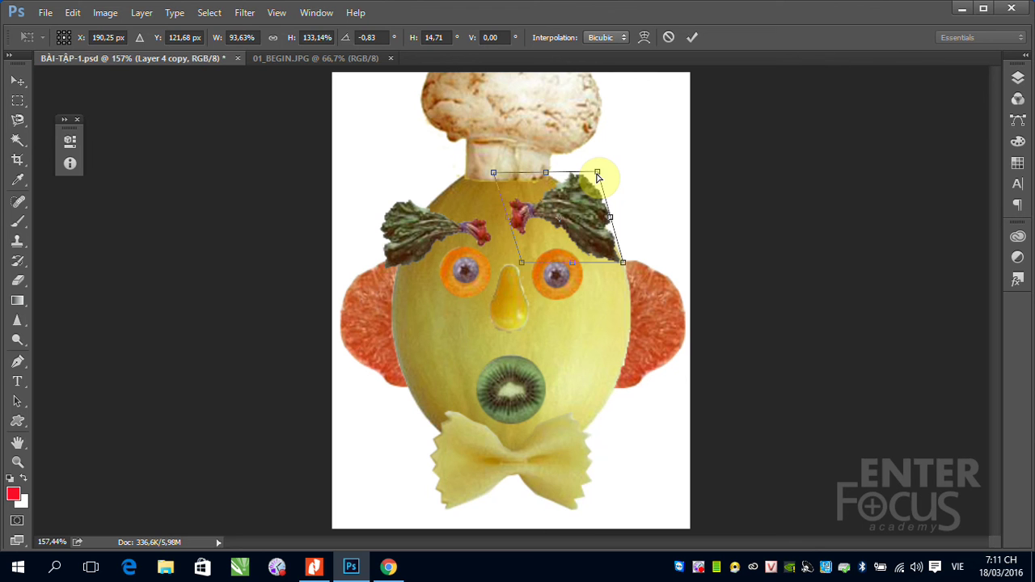
pyautogui.moveTo(597, 173); pyautogui.dragTo(600, 210)
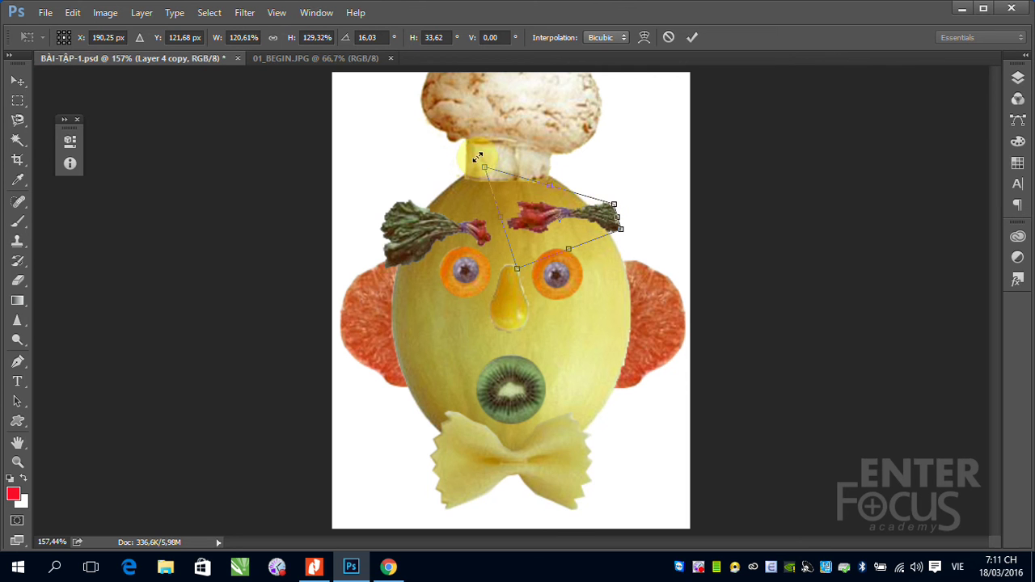
# Step: Move the distorted right eyebrow higher onto the forehead and apply the free transform
pyautogui.moveTo(475, 151); pyautogui.dragTo(439, 105)
pyautogui.moveTo(564, 226); pyautogui.dragTo(571, 204)
pyautogui.press('Return')
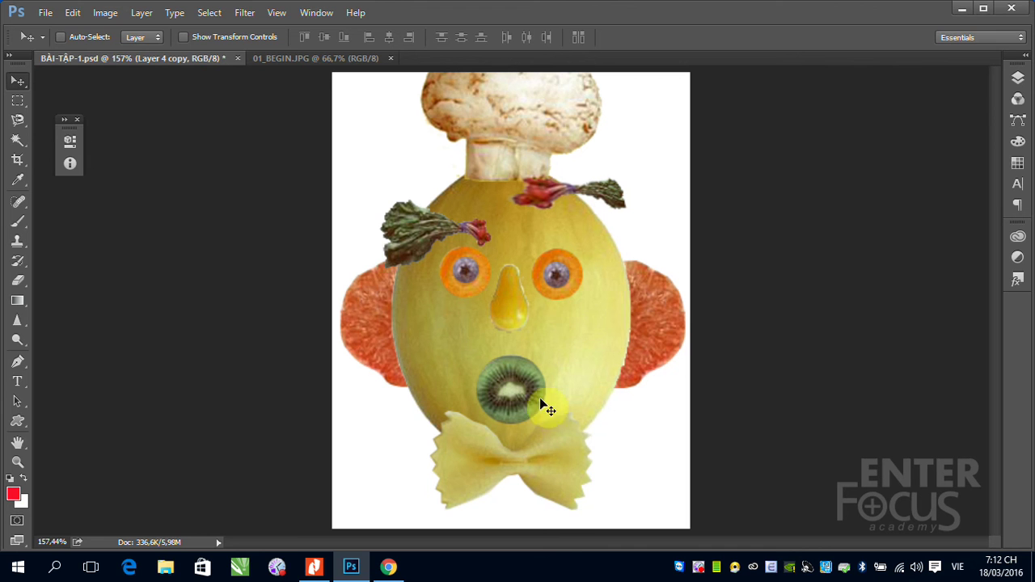
# Step: Bring up the Transform commands for the right eyebrow layer
pyautogui.click(69, 18)
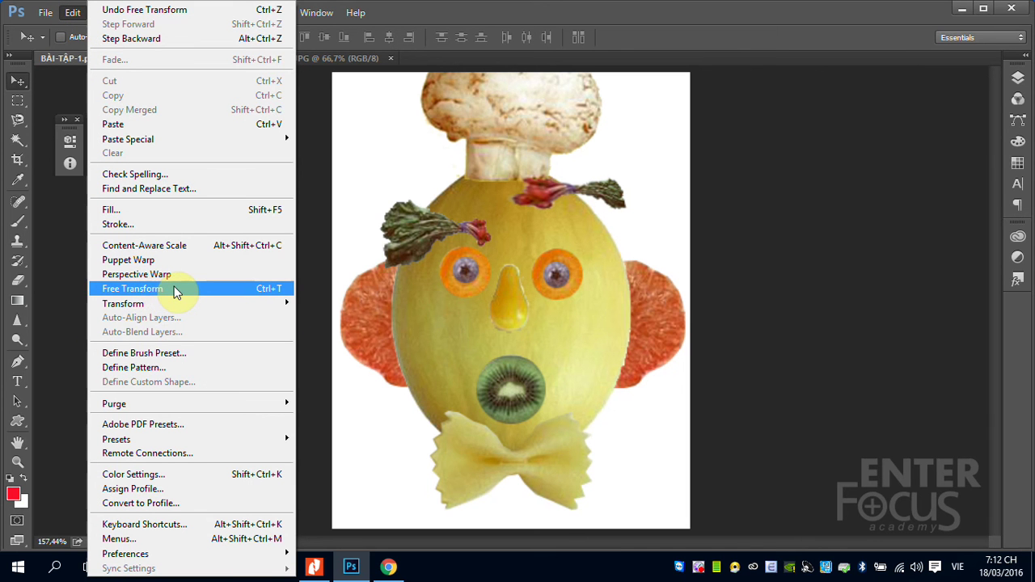
pyautogui.moveTo(156, 303)
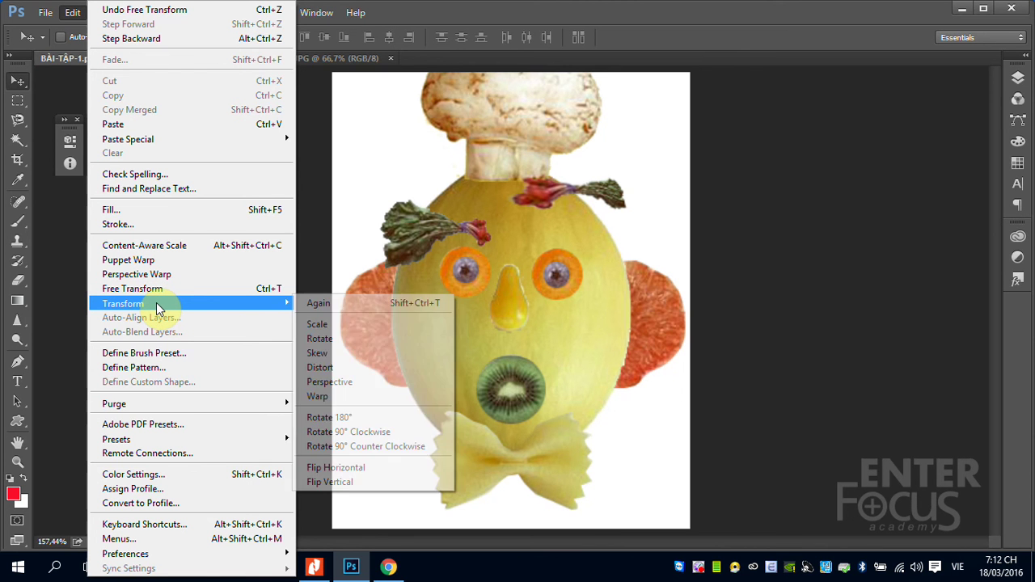